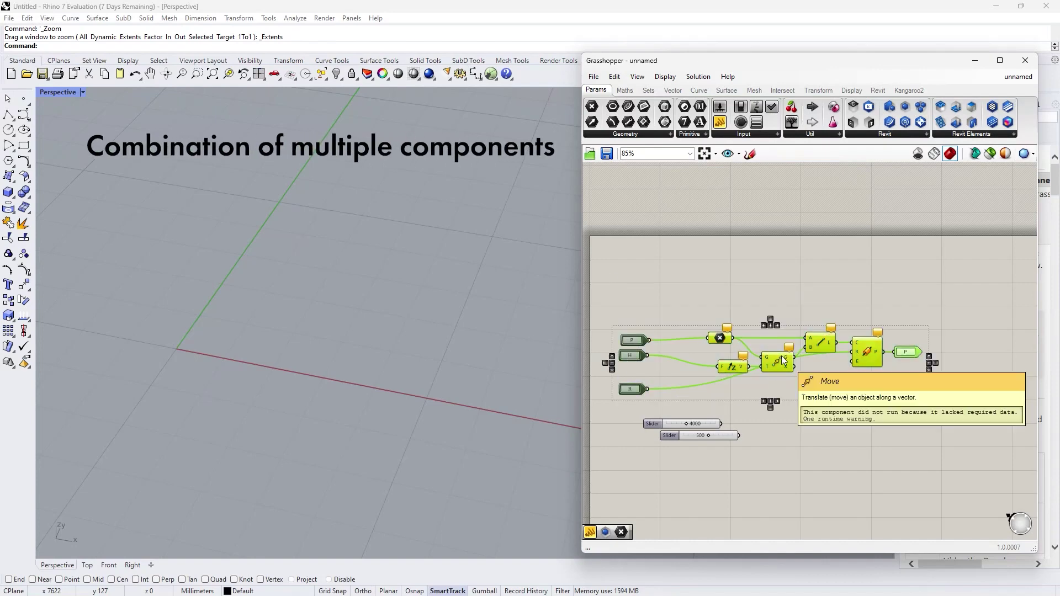
# Step: Cluster the selected components, wire in the 4000 Height and 500 Radius sliders, and edit the export file name
pyautogui.middleClick(783, 360)
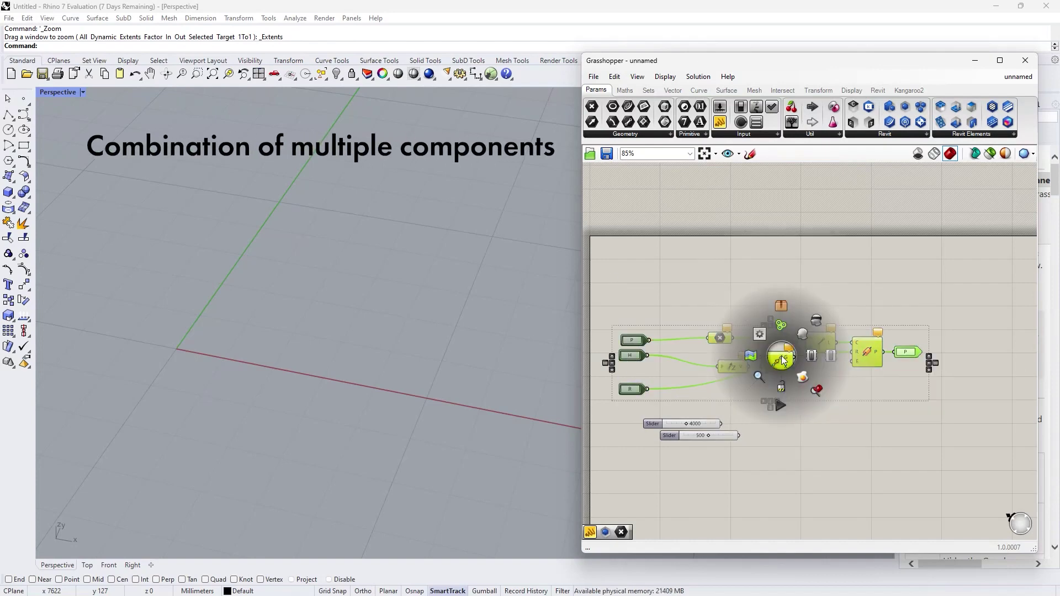
pyautogui.click(779, 309)
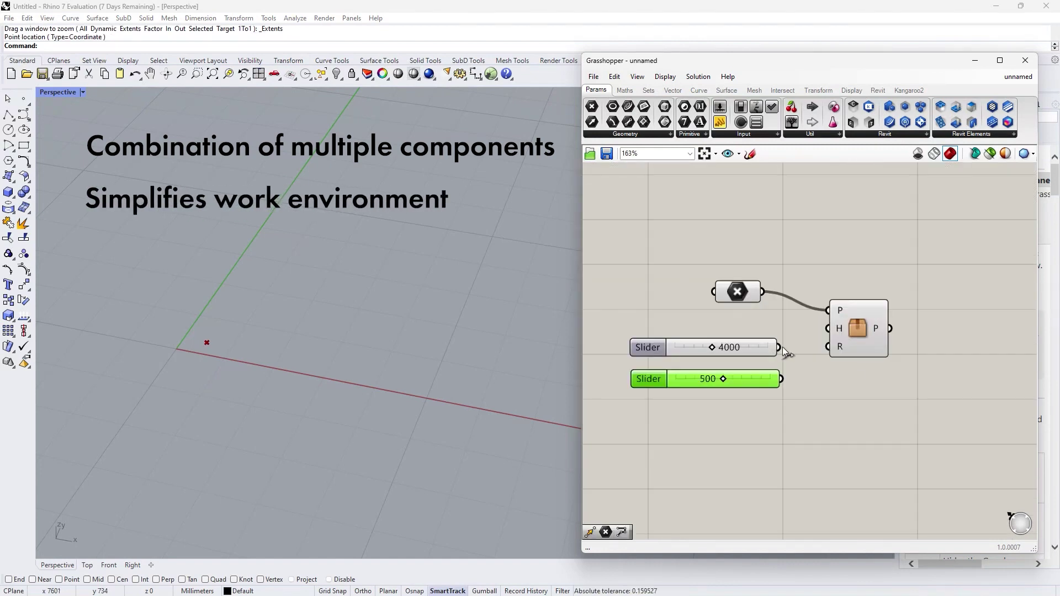
pyautogui.moveTo(783, 347); pyautogui.dragTo(823, 335)
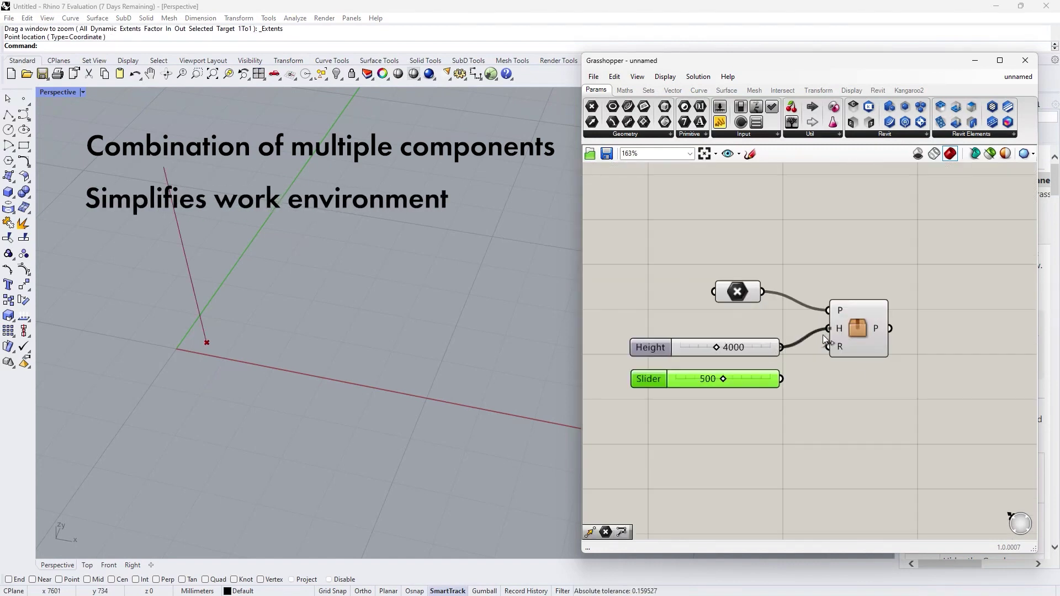
pyautogui.moveTo(780, 379); pyautogui.dragTo(827, 347)
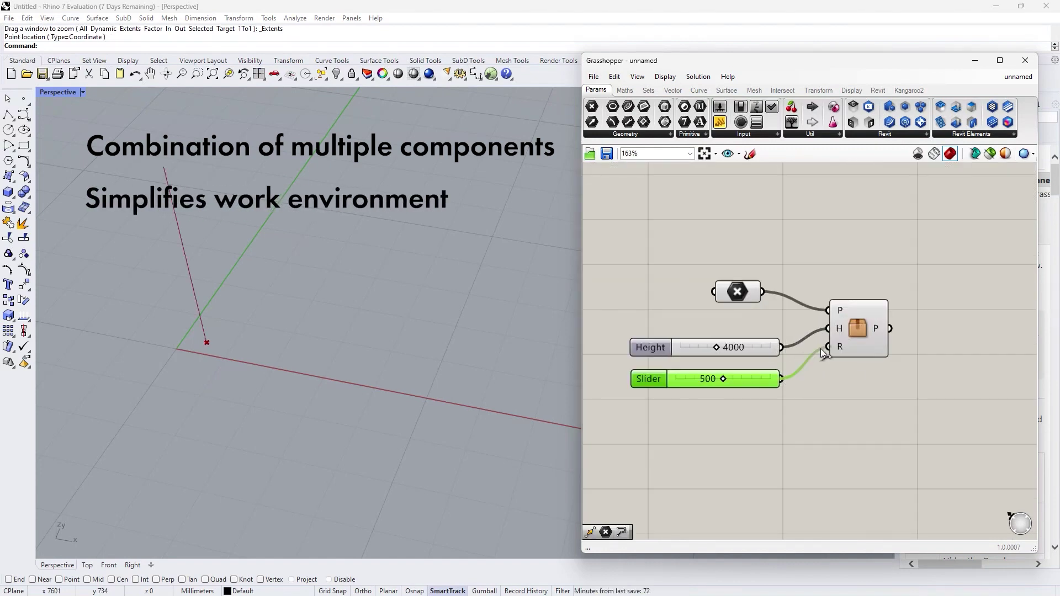
pyautogui.click(830, 426)
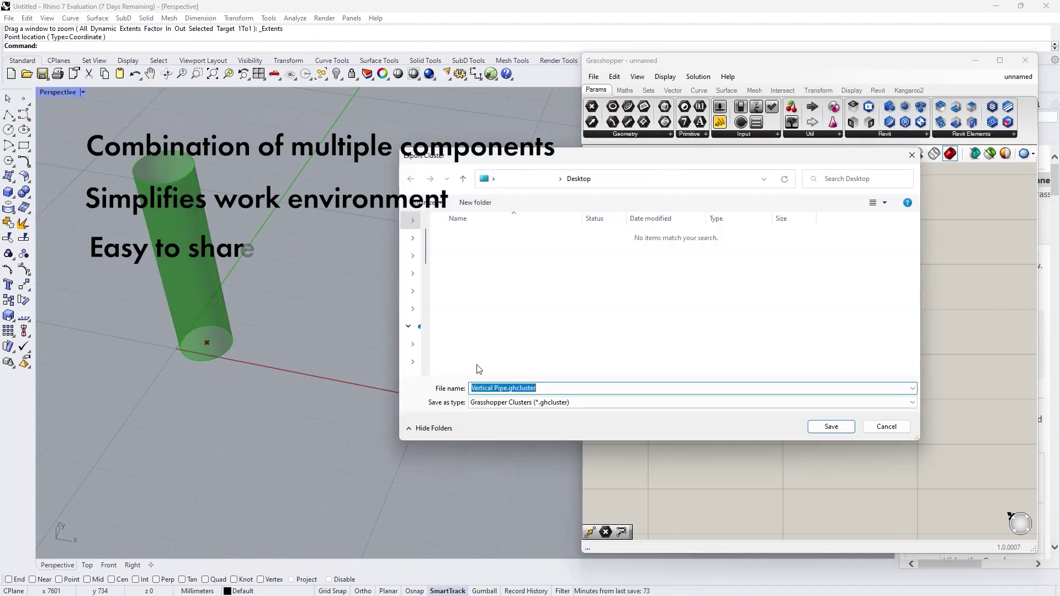
pyautogui.click(509, 389)
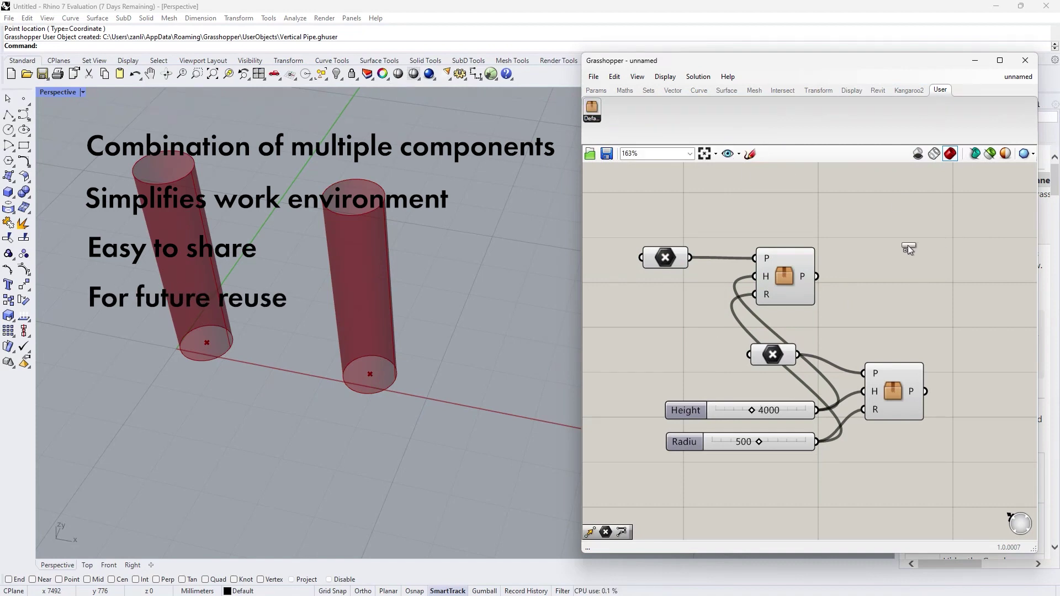
# Step: Place another Vertical Pipe cluster, then launch Grasshopper in a new Rhino file with Gra
pyautogui.moveTo(908, 245); pyautogui.dragTo(907, 245)
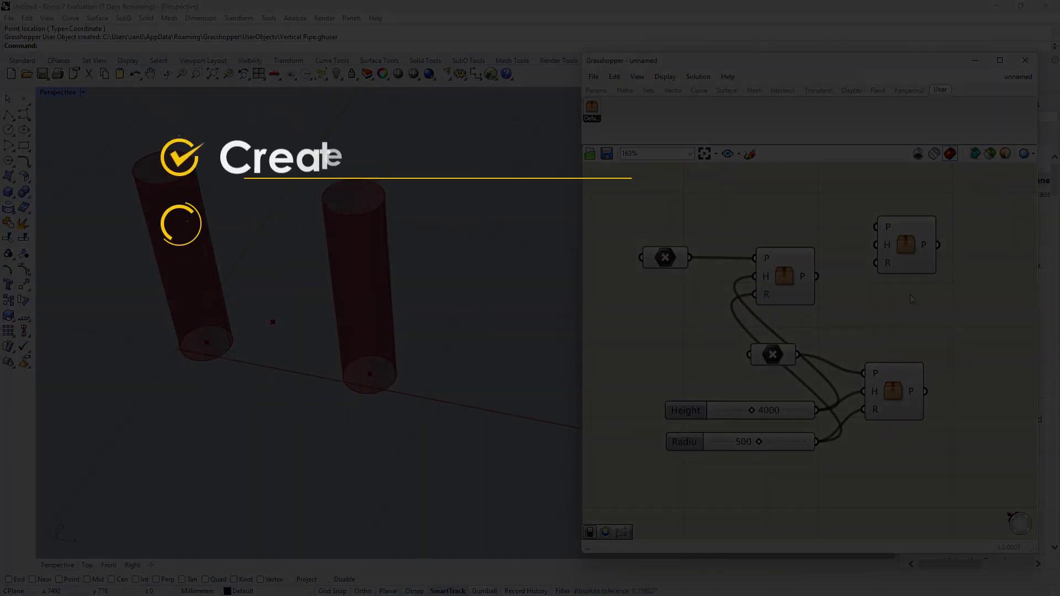
pyautogui.click(905, 256)
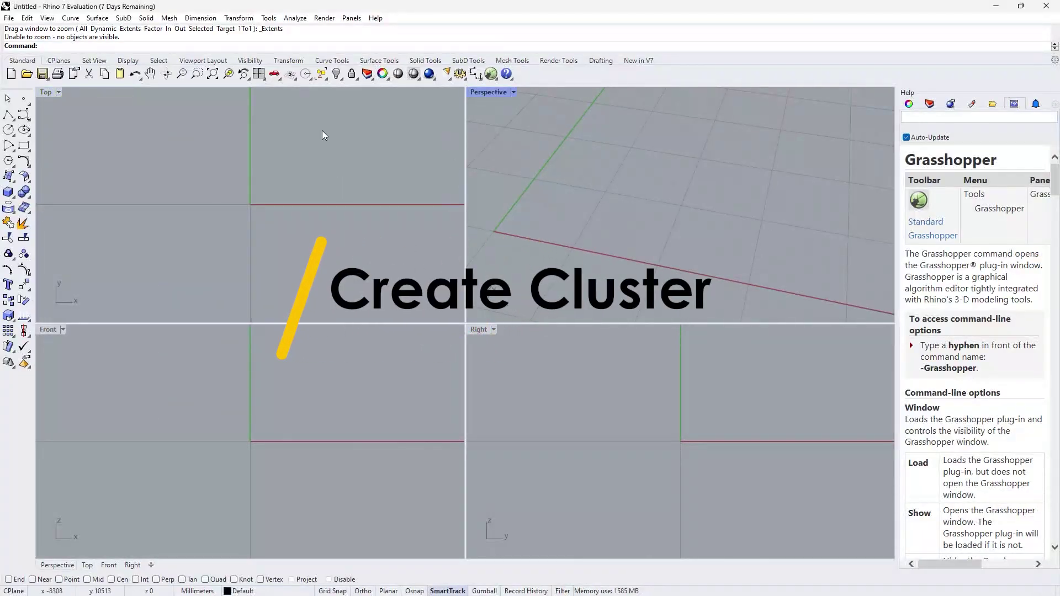
pyautogui.write('Grasshopper')
pyautogui.press('Return')
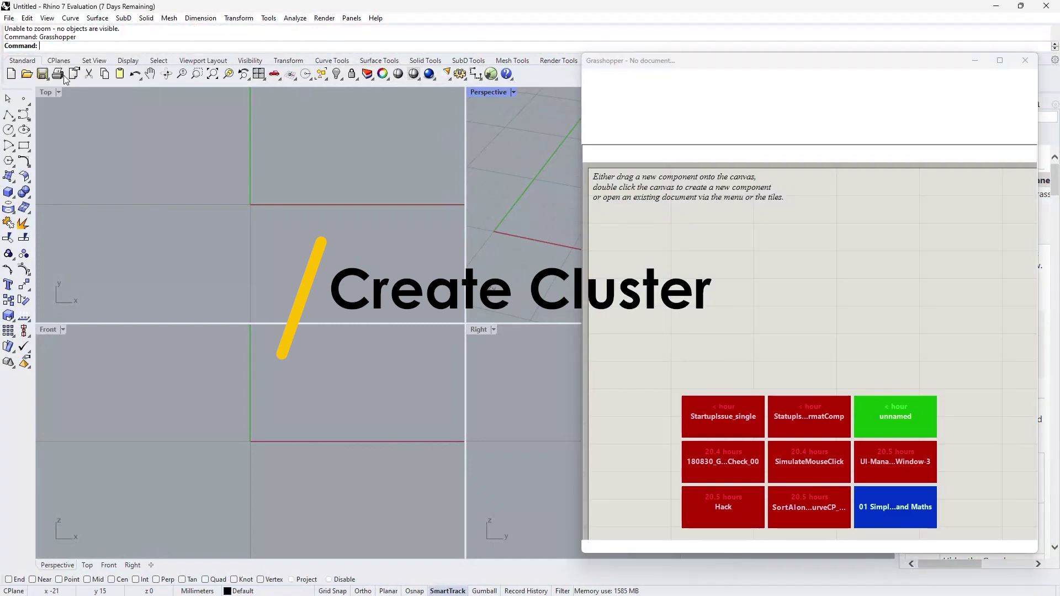
# Step: Maximize the Perspective view and add a Point parameter set to a picked viewport point
pyautogui.doubleClick(489, 92)
pyautogui.moveTo(617, 125); pyautogui.dragTo(743, 291)
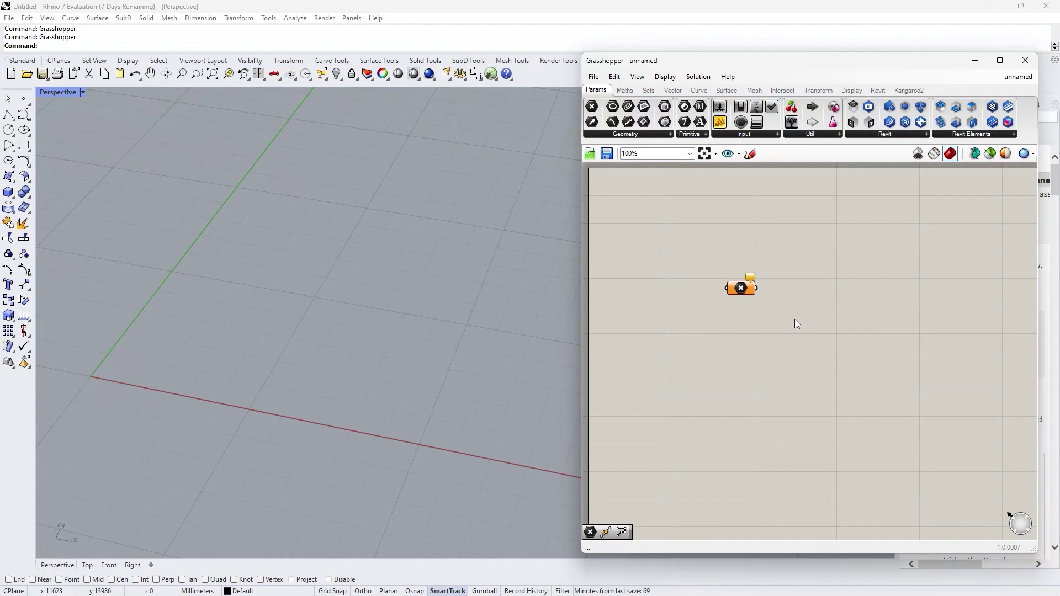
pyautogui.rightClick(733, 289)
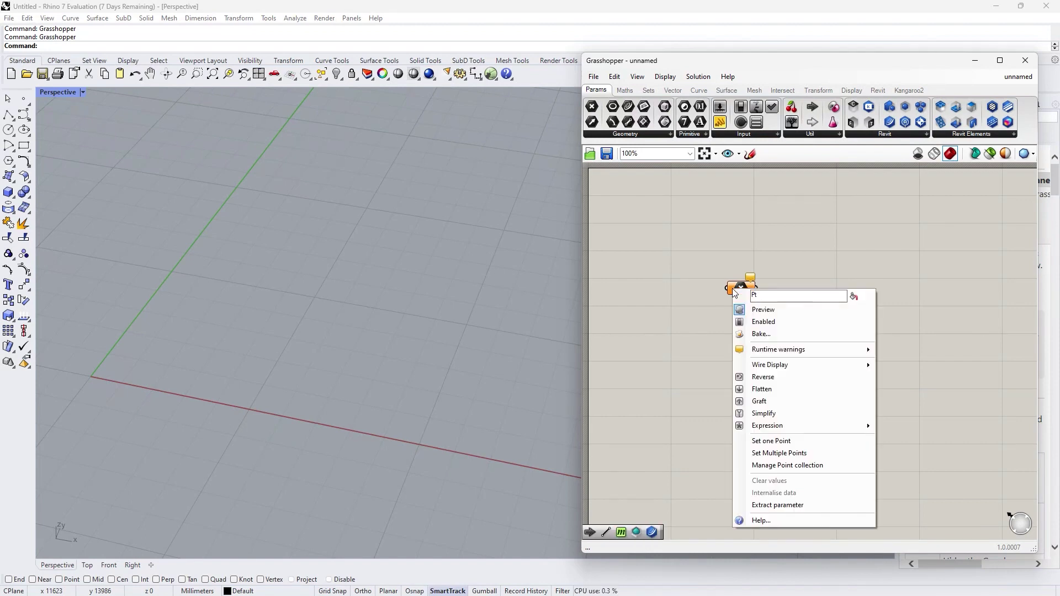
pyautogui.click(786, 440)
pyautogui.click(156, 358)
# Step: Add Move and Unit Z components, placing Unit Z beside Move
pyautogui.doubleClick(777, 309)
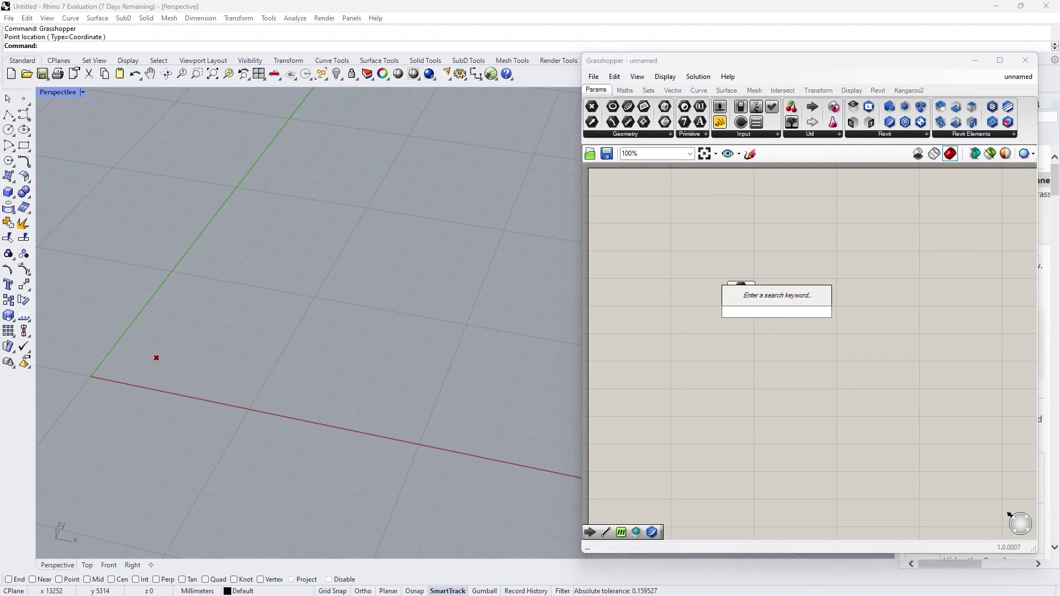
pyautogui.write('move')
pyautogui.press('Return')
pyautogui.click(725, 341)
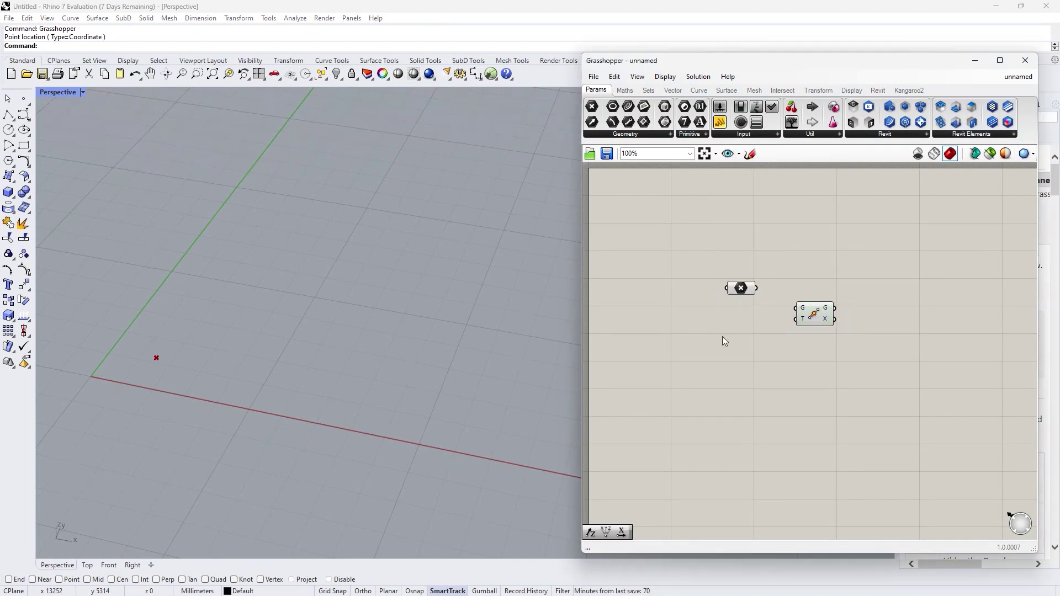
pyautogui.doubleClick(725, 341)
pyautogui.write('z')
pyautogui.press('Return')
pyautogui.moveTo(722, 335); pyautogui.dragTo(795, 319)
# Step: Add a 1500 number slider and preview the point copied 1500 up along Z
pyautogui.doubleClick(668, 325)
pyautogui.write('1500')
pyautogui.press('Return')
pyautogui.click(813, 320)
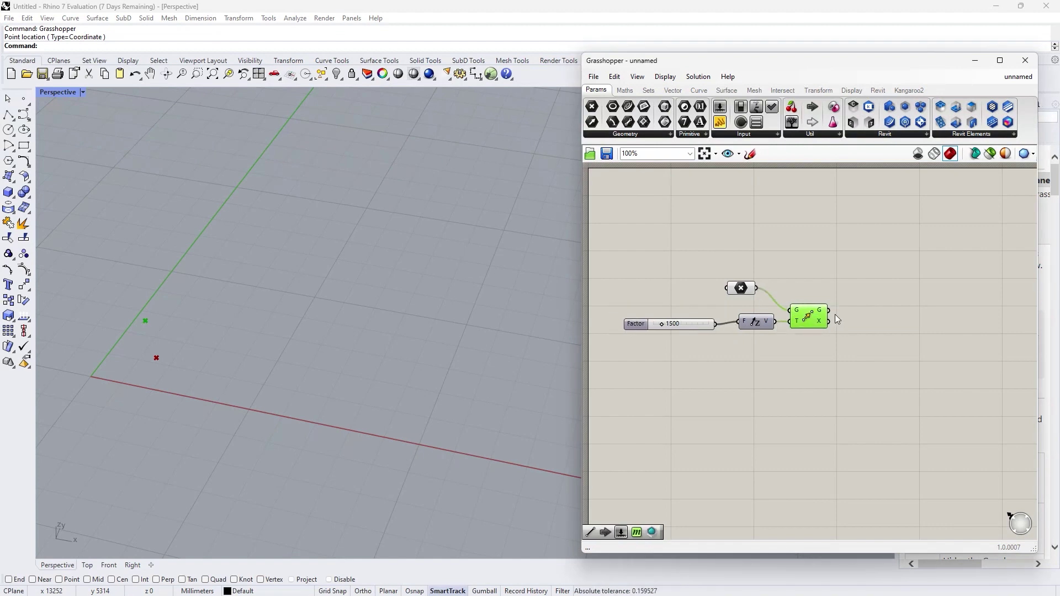
pyautogui.doubleClick(857, 290)
# Step: Add a Line component joining the original point to the moved point
pyautogui.write('line')
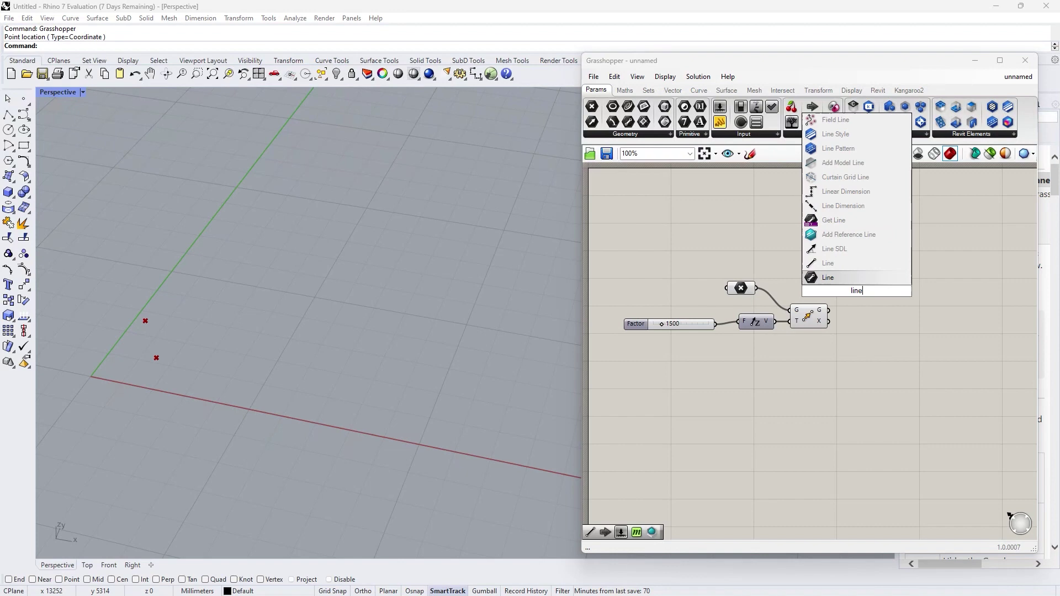
pyautogui.click(847, 263)
pyautogui.moveTo(756, 288); pyautogui.dragTo(841, 297)
pyautogui.moveTo(850, 293); pyautogui.dragTo(854, 296)
pyautogui.click(866, 330)
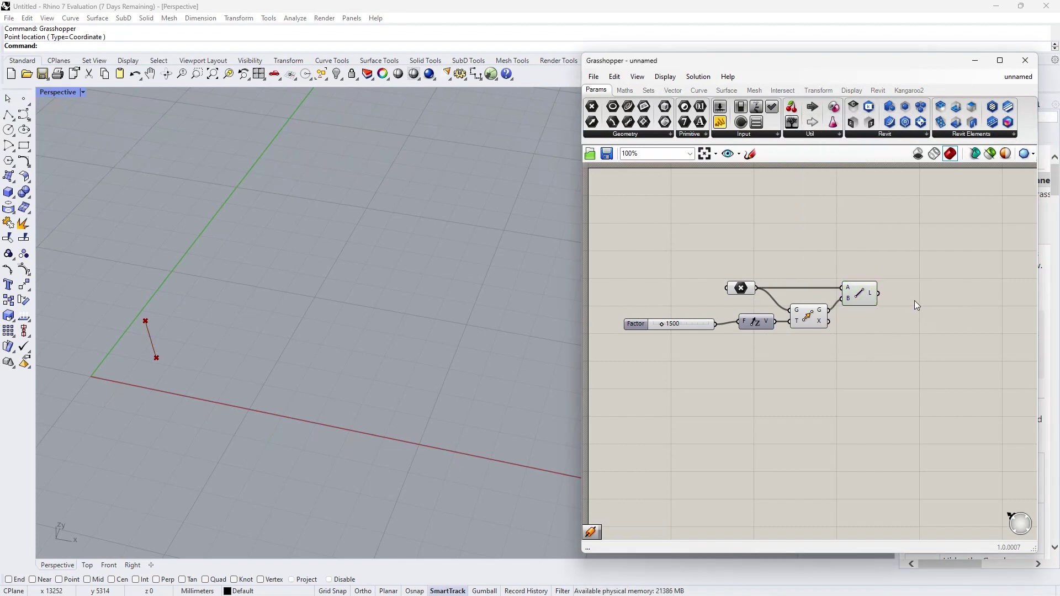
# Step: Add a Pipe component with the line as its curve input
pyautogui.doubleClick(915, 300)
pyautogui.write('pipe')
pyautogui.click(914, 301)
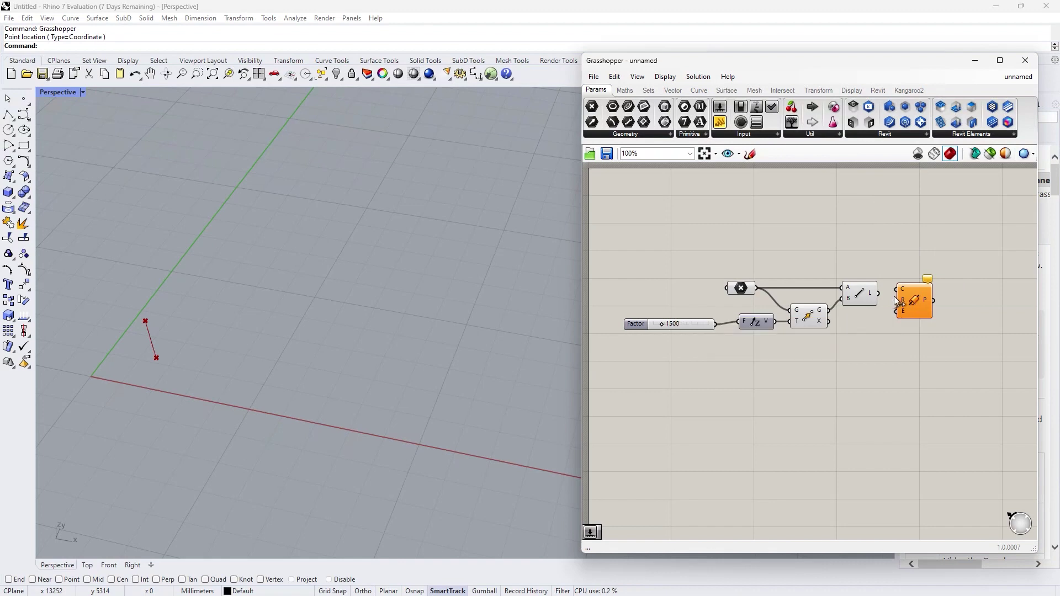
pyautogui.moveTo(896, 294); pyautogui.dragTo(879, 293)
pyautogui.click(820, 363)
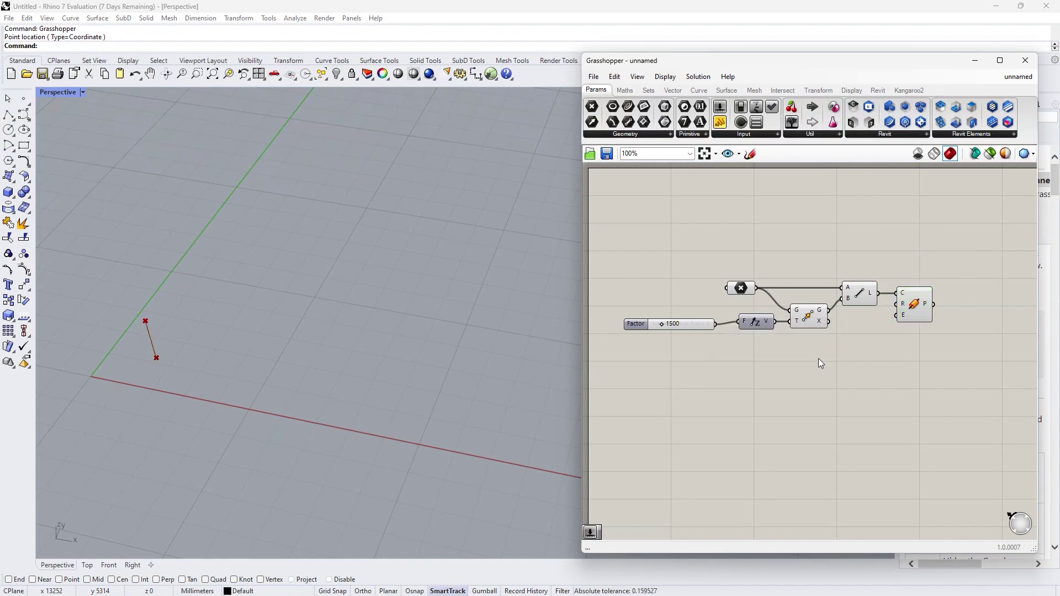
# Step: Add a 500 number slider connected to the pipe radius
pyautogui.doubleClick(820, 363)
pyautogui.write('500')
pyautogui.press('Return')
pyautogui.moveTo(866, 357); pyautogui.dragTo(756, 346)
pyautogui.moveTo(685, 324); pyautogui.dragTo(688, 321)
# Step: Zoom to fit the pipe and raise the Factor slider to 4000
pyautogui.click(212, 74)
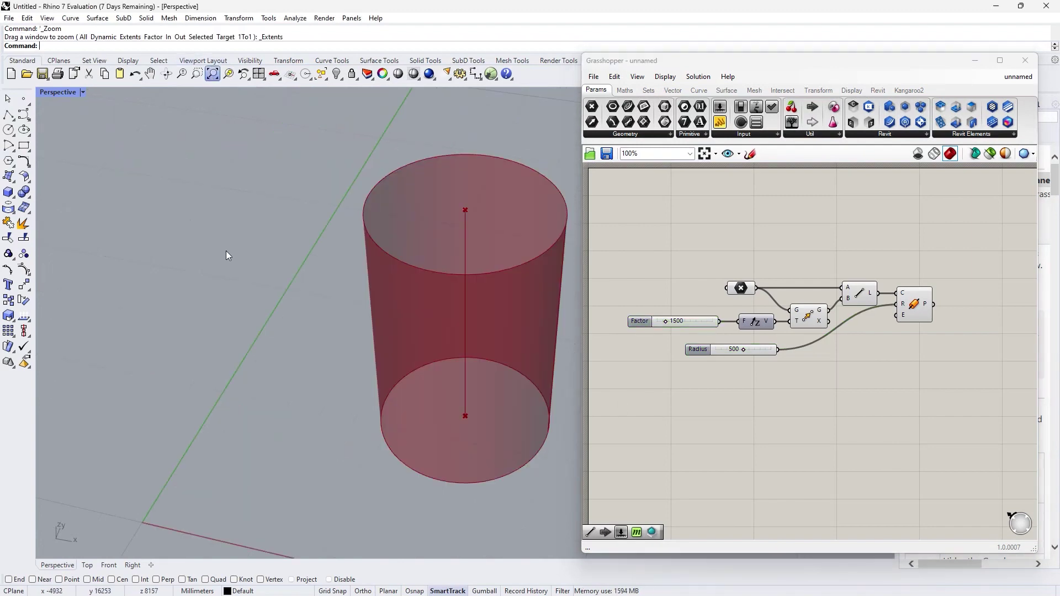
pyautogui.scroll(-5, 226, 252)
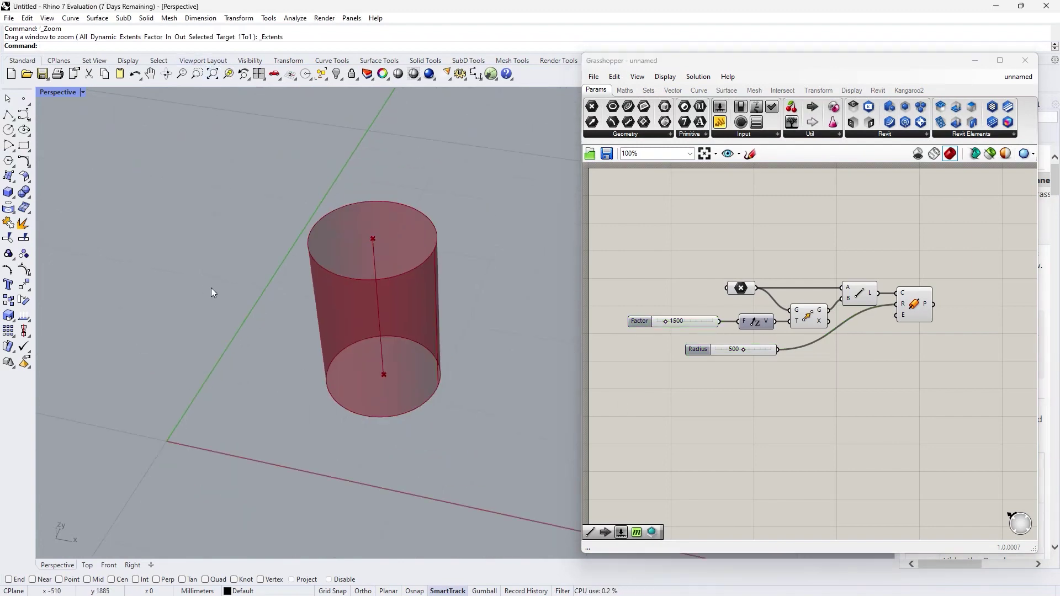
pyautogui.click(618, 380)
pyautogui.moveTo(668, 320)
pyautogui.mouseDown()
pyautogui.moveTo(694, 319)
pyautogui.moveTo(681, 320)
pyautogui.mouseUp()
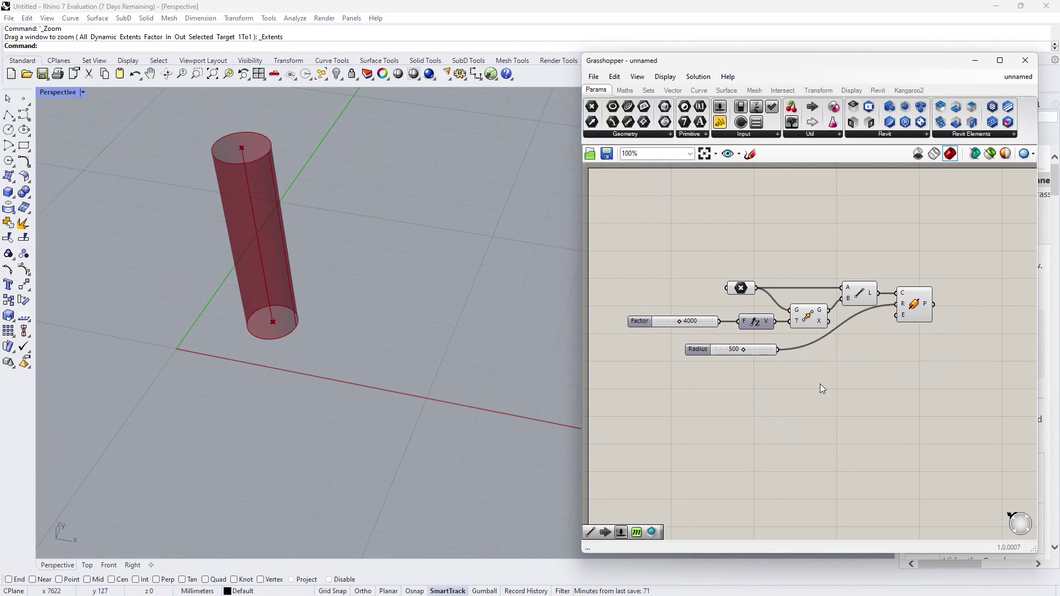
# Step: Add a Cluster Input and a duplicate, placing one beside the point parameter
pyautogui.scroll(2, 765, 367)
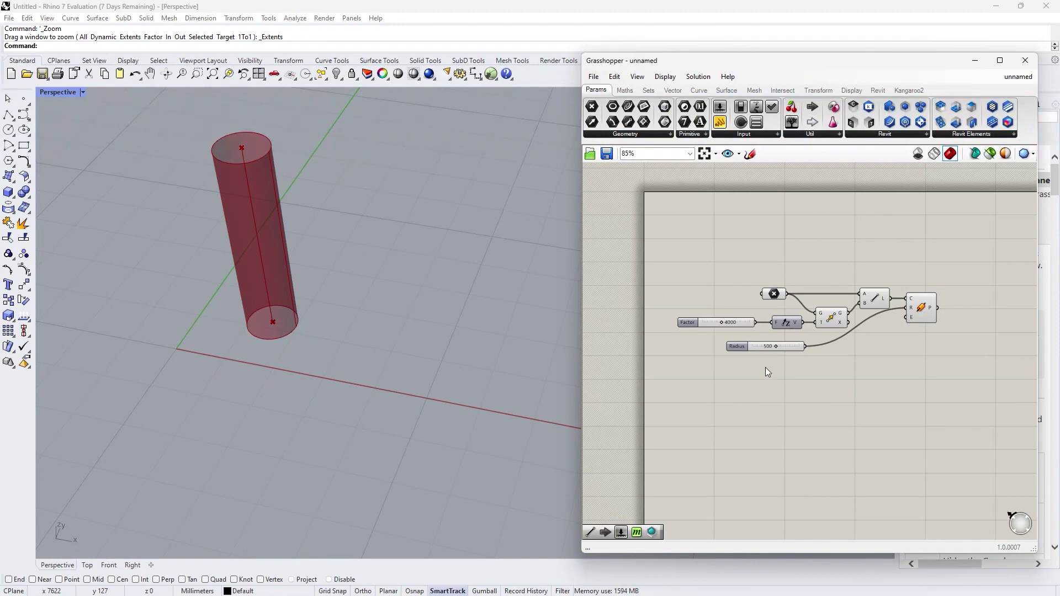
pyautogui.doubleClick(784, 396)
pyautogui.write('input')
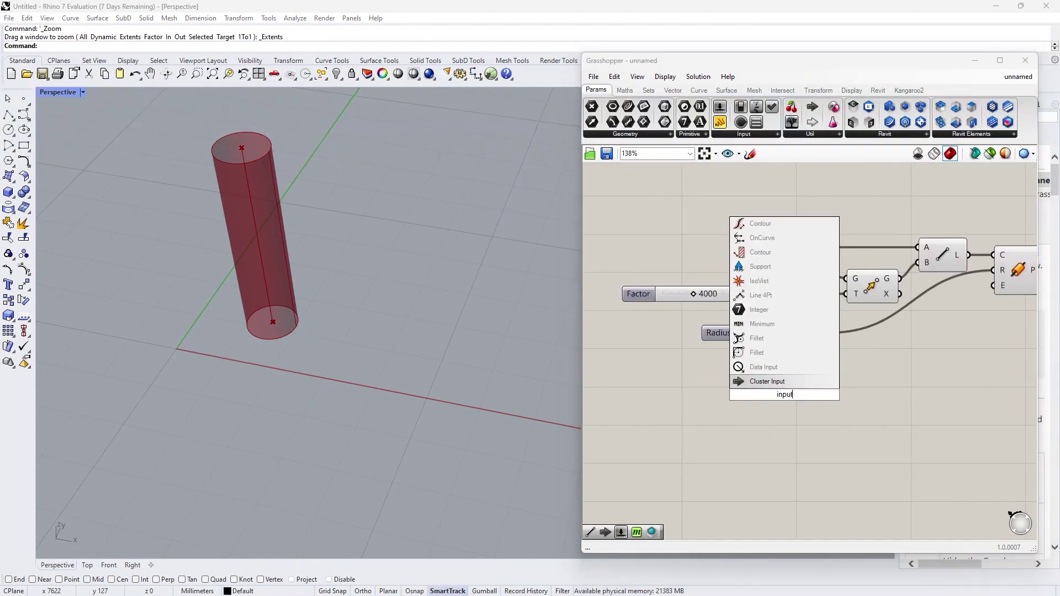
pyautogui.press('Return')
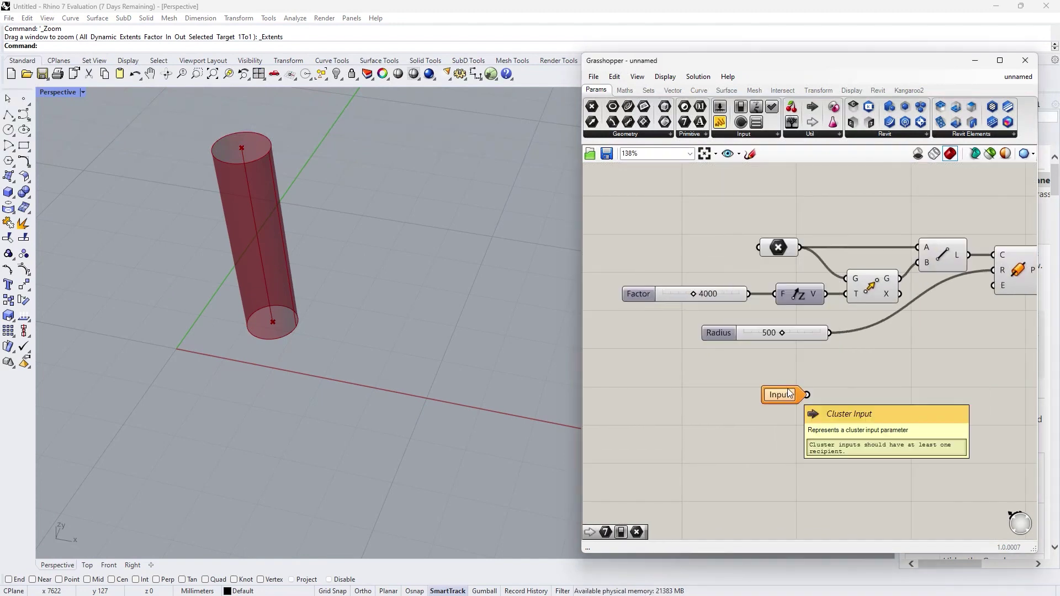
pyautogui.moveTo(789, 393); pyautogui.dragTo(642, 254)
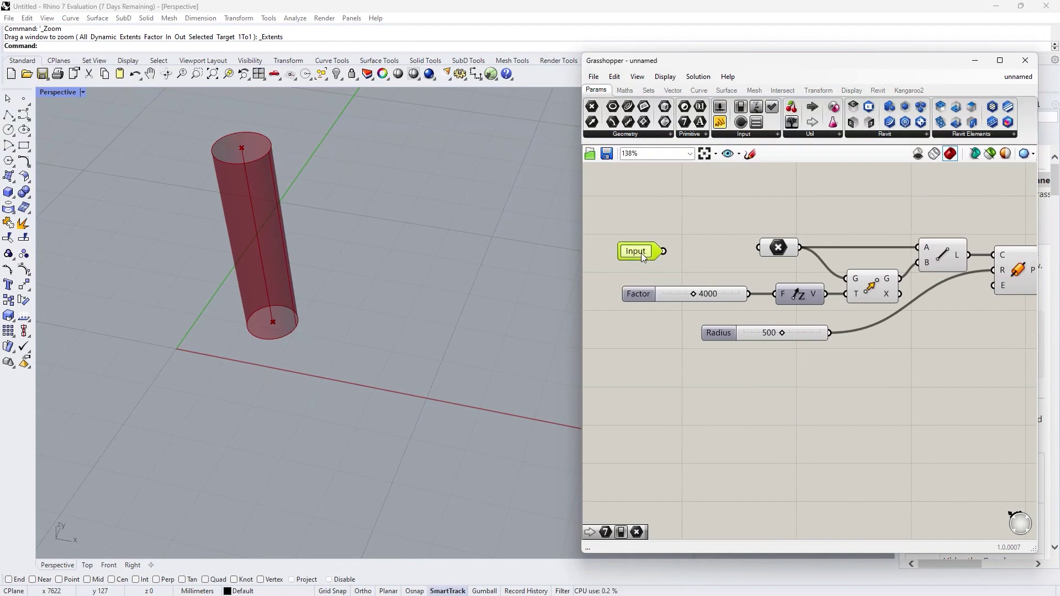
pyautogui.hotkey('ctrl', 'c')
pyautogui.hotkey('ctrl', 'v')
pyautogui.hotkey('ctrl', 'v')
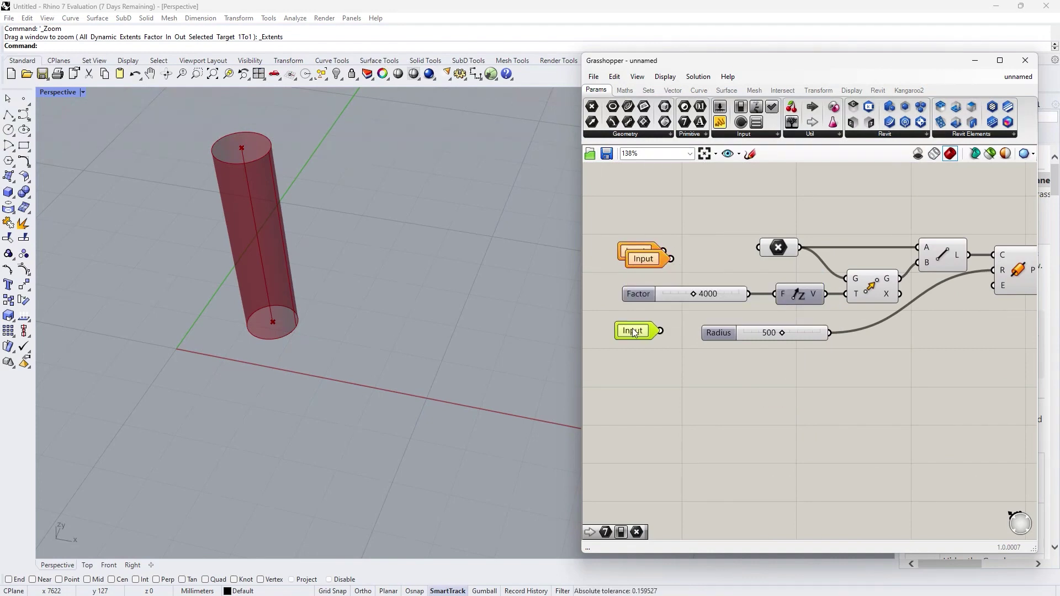
pyautogui.moveTo(651, 262); pyautogui.dragTo(760, 248)
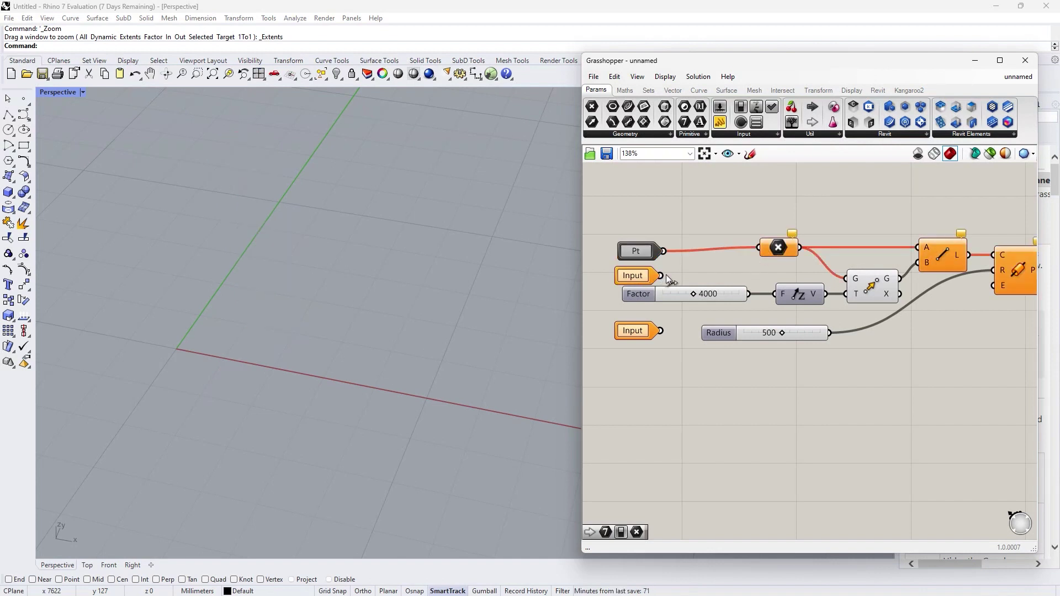
# Step: Wire the spare inputs to Unit Z's factor and the circle's radius, and move both sliders down
pyautogui.moveTo(661, 276); pyautogui.dragTo(777, 294)
pyautogui.scroll(-2, 628, 355)
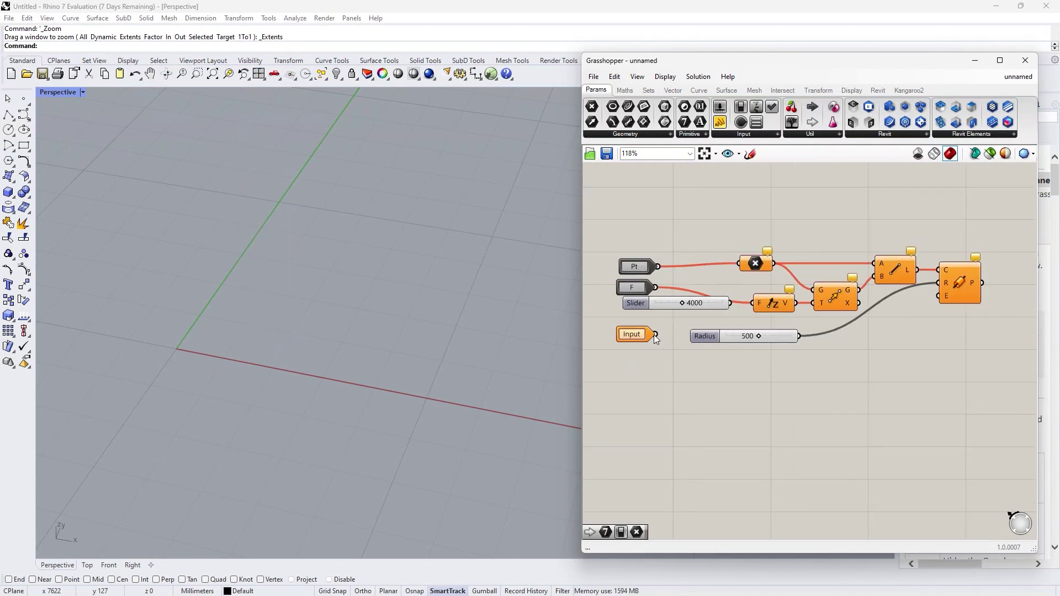
pyautogui.moveTo(656, 335); pyautogui.dragTo(938, 283)
pyautogui.moveTo(760, 340); pyautogui.dragTo(743, 402)
pyautogui.moveTo(704, 301); pyautogui.dragTo(730, 380)
pyautogui.click(784, 359)
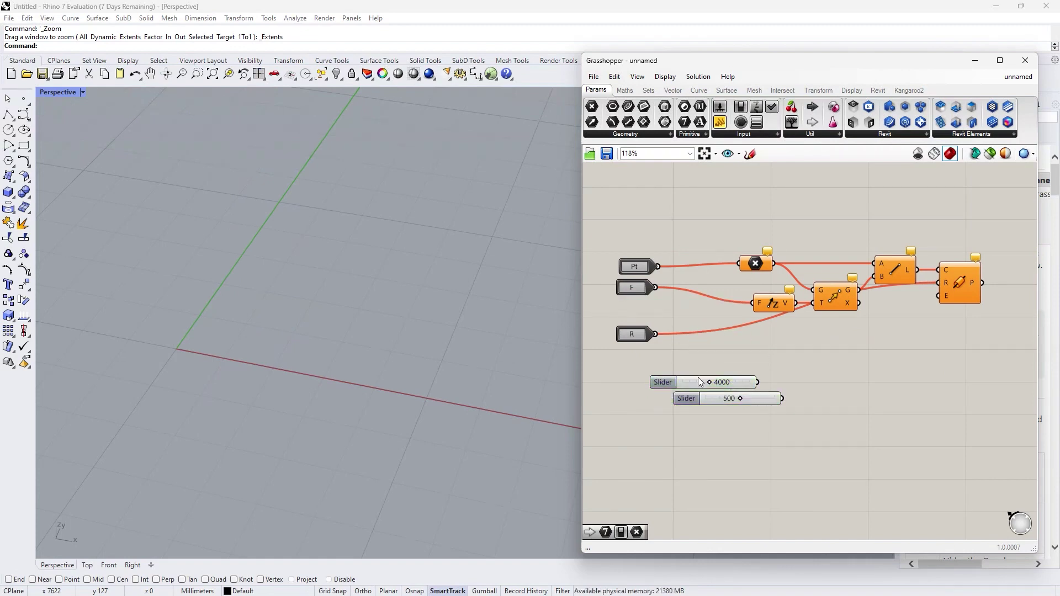
pyautogui.scroll(-3, 899, 317)
pyautogui.scroll(5, 863, 319)
# Step: Add a Cluster Output component for the pipe
pyautogui.doubleClick(863, 310)
pyautogui.write('output')
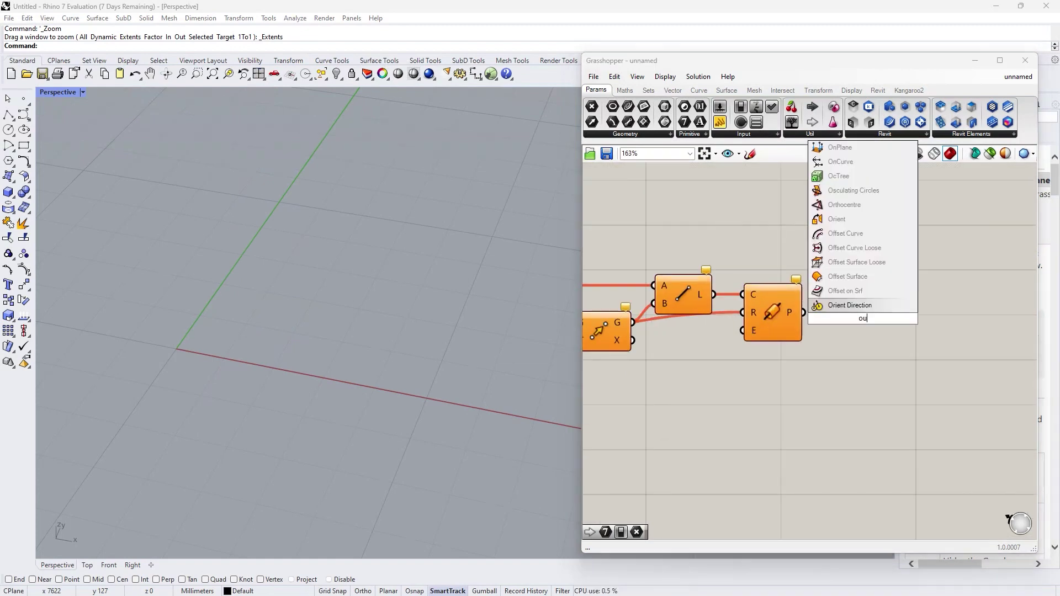
pyautogui.press('Return')
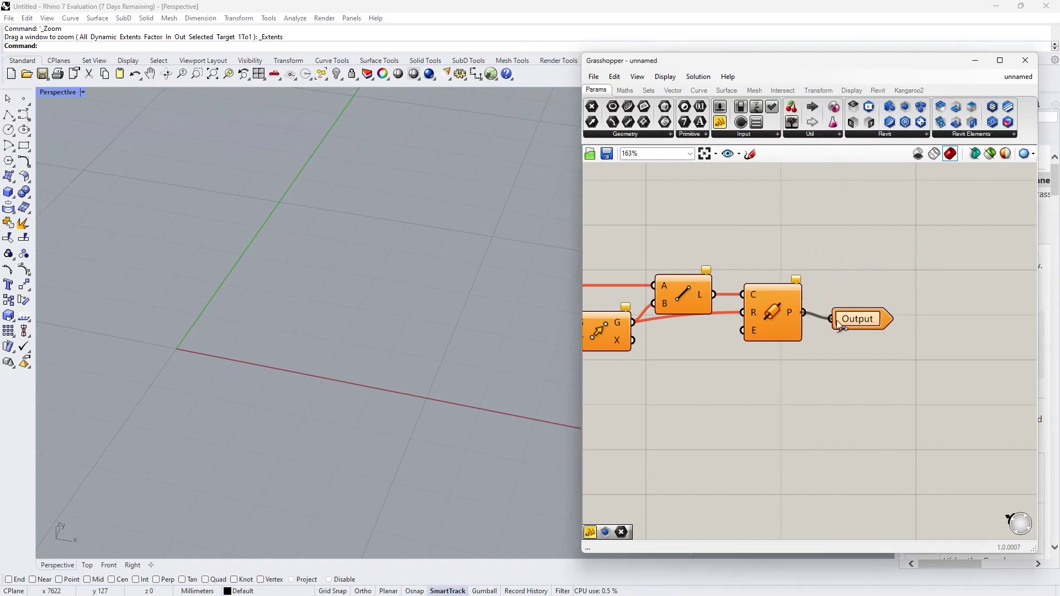
pyautogui.scroll(-4, 940, 273)
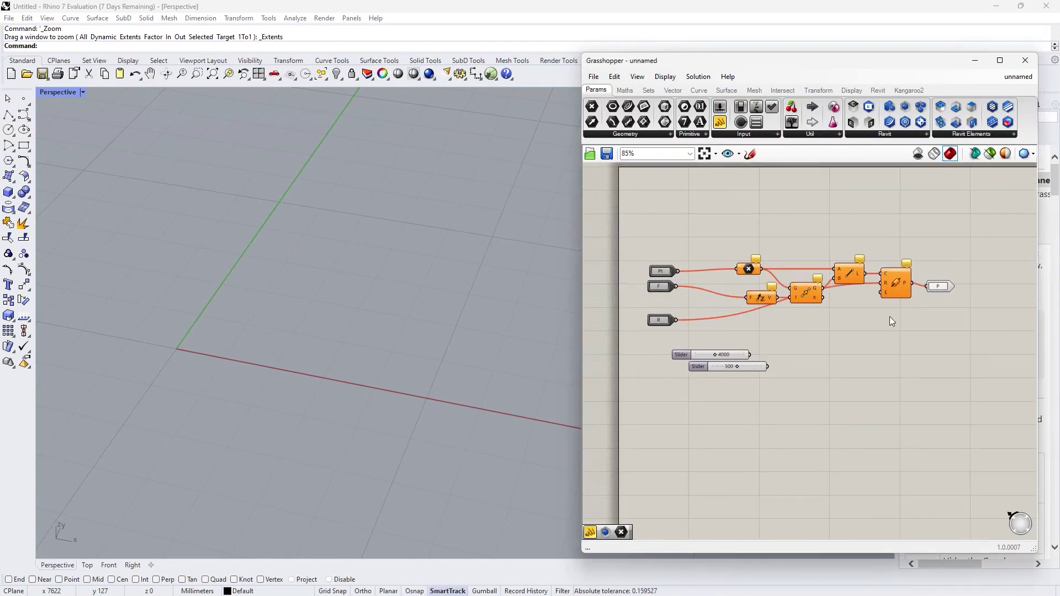
# Step: Name the P input Point with the description 'Base point'
pyautogui.scroll(4, 669, 277)
pyautogui.doubleClick(669, 277)
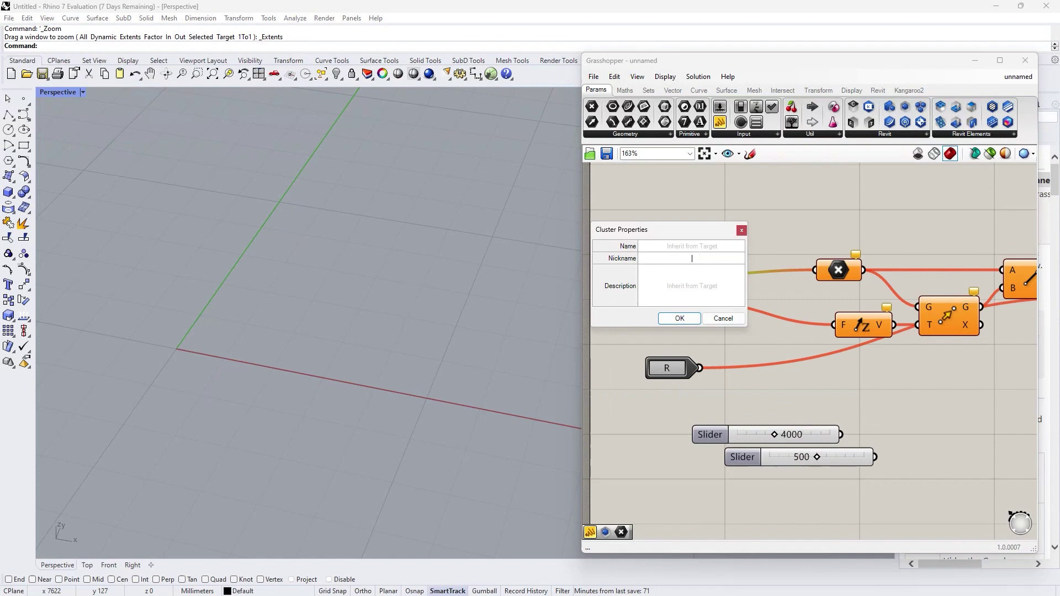
pyautogui.write('Point')
pyautogui.click(691, 285)
pyautogui.write('Base poin')
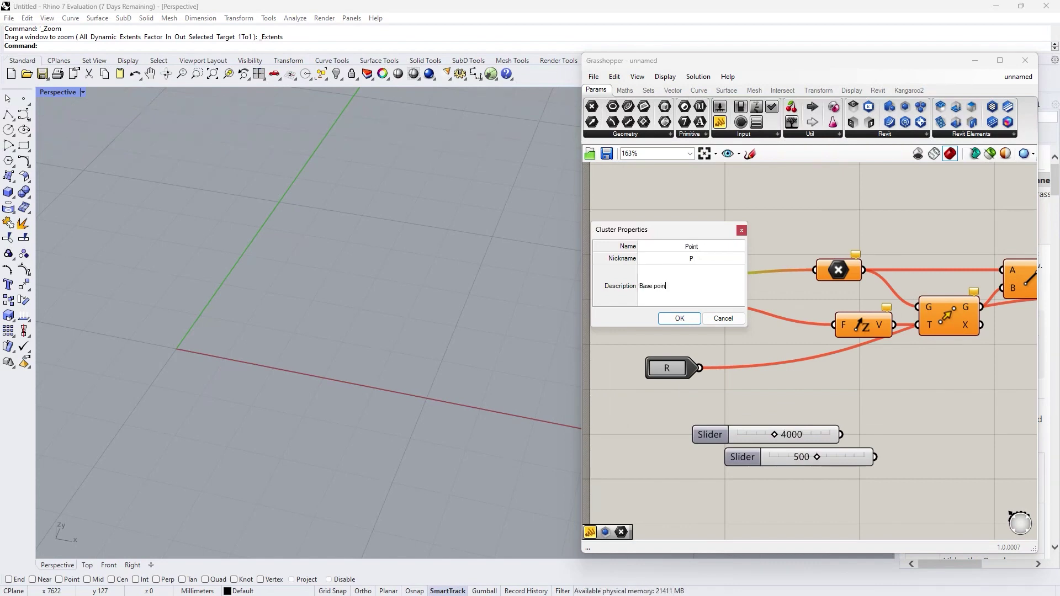
pyautogui.click(679, 318)
# Step: Name the H input Height with the description 'Pipe Height'
pyautogui.doubleClick(670, 303)
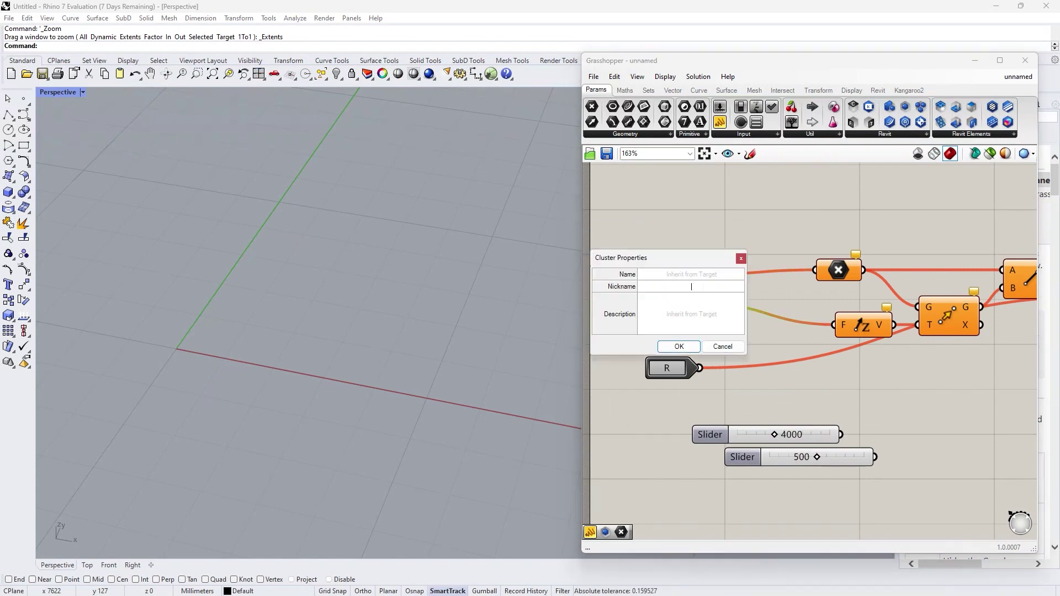
pyautogui.write('Height')
pyautogui.click(640, 314)
pyautogui.write('Pipe Height')
pyautogui.click(679, 346)
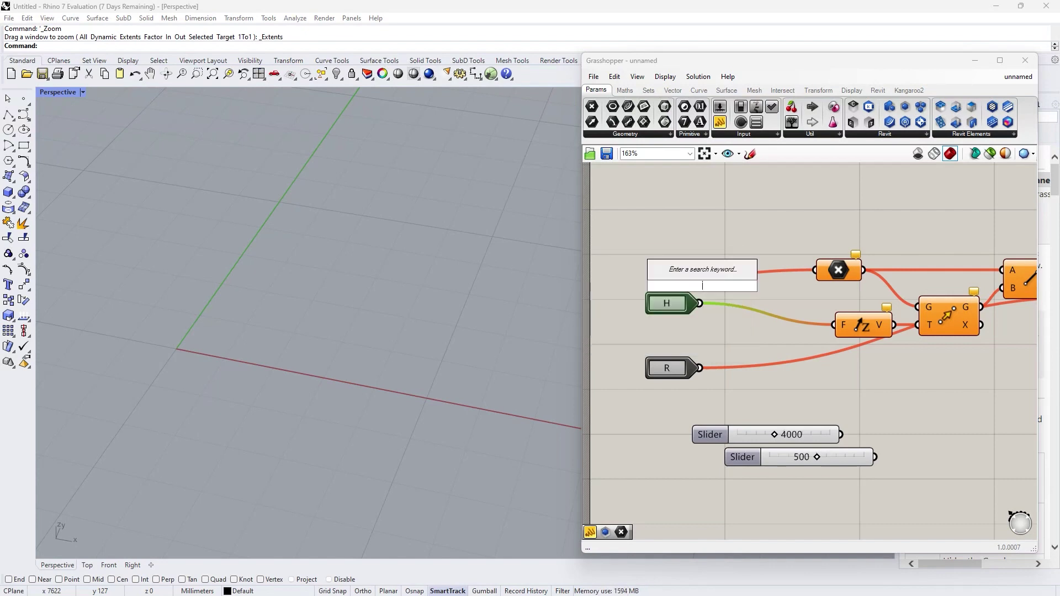
# Step: Give the R input the description 'Pipe radius'
pyautogui.doubleClick(679, 370)
pyautogui.write('Pipe radius')
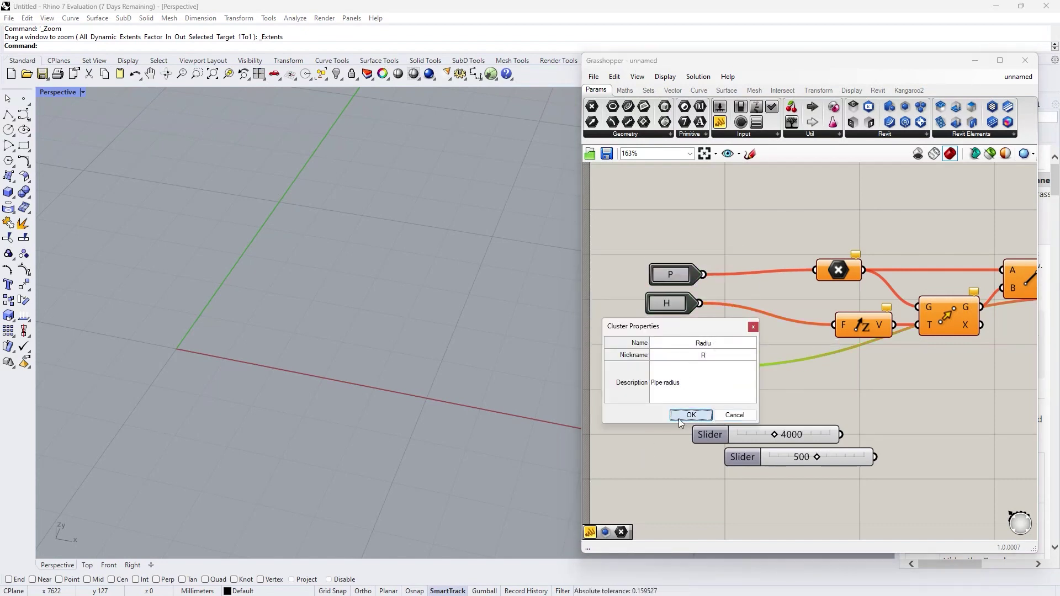
pyautogui.click(689, 415)
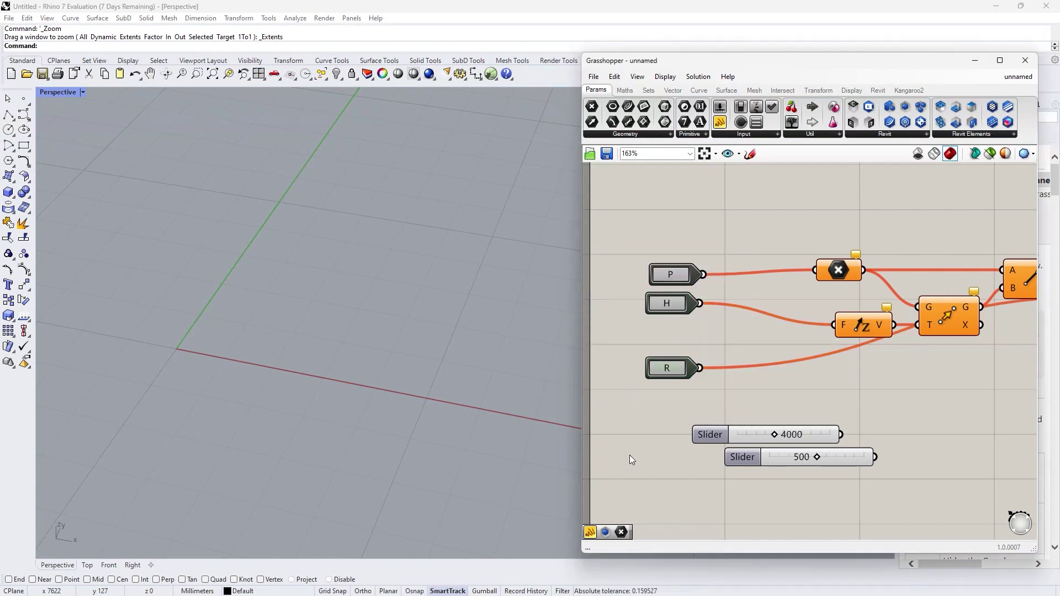
pyautogui.scroll(-3, 591, 409)
# Step: Window-select everything except the two sliders and collapse it into one cluster
pyautogui.moveTo(910, 360); pyautogui.dragTo(903, 355)
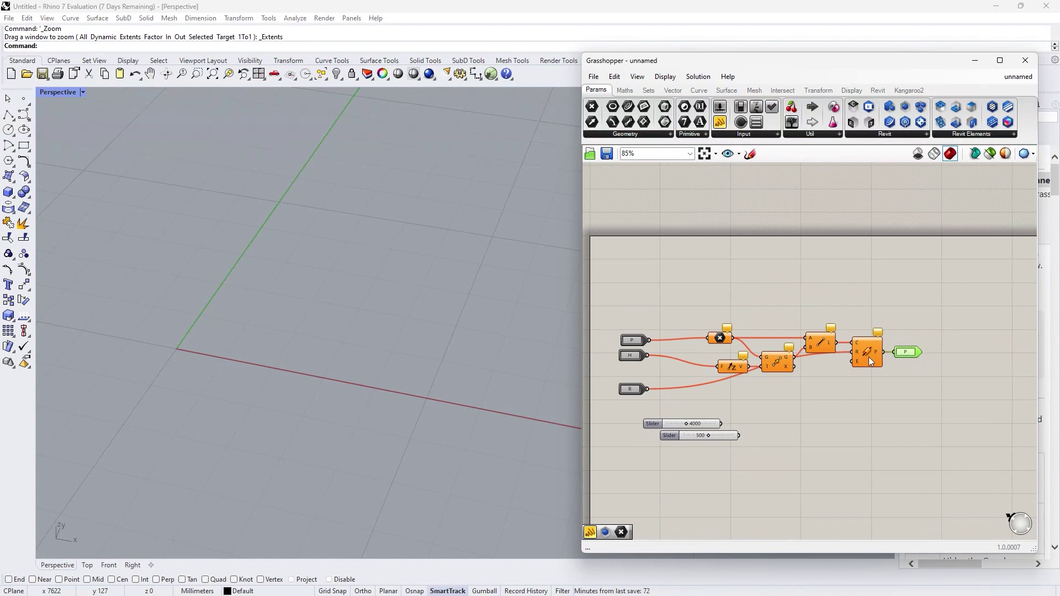
pyautogui.moveTo(938, 409); pyautogui.dragTo(616, 280)
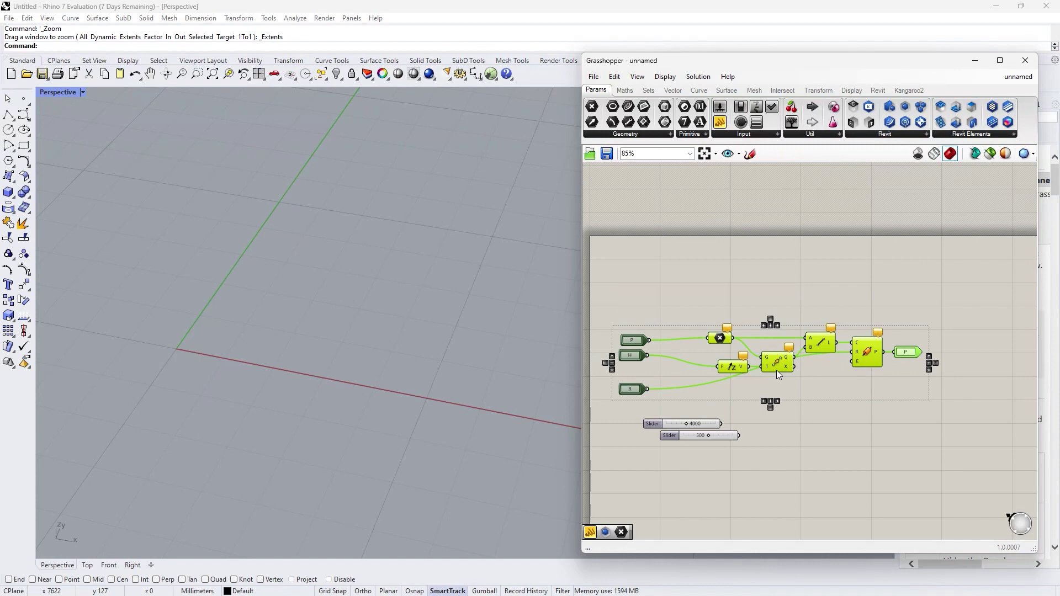
pyautogui.middleClick(784, 360)
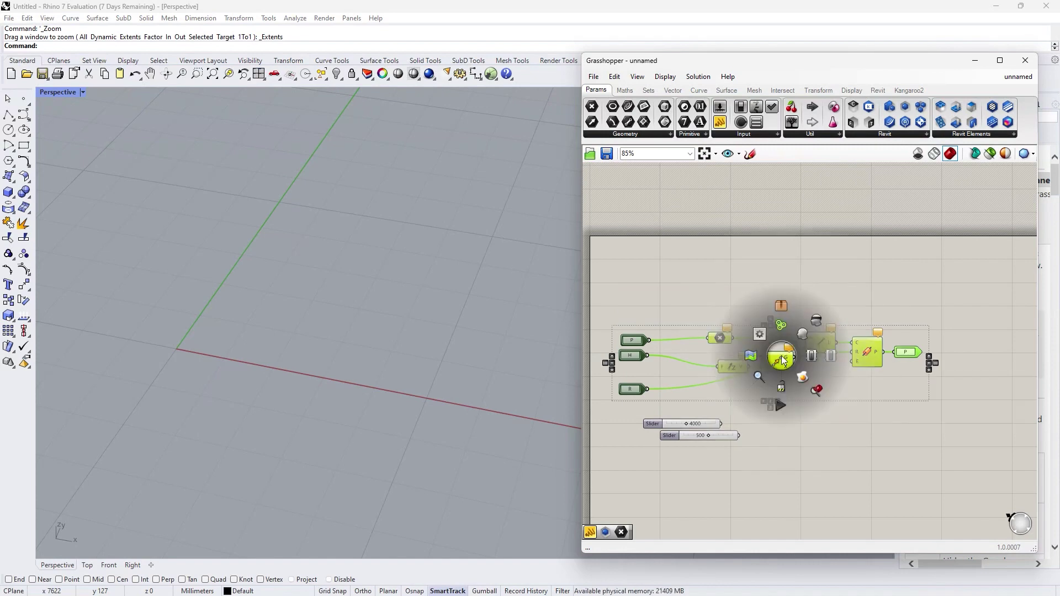
pyautogui.click(778, 308)
pyautogui.scroll(6, 771, 359)
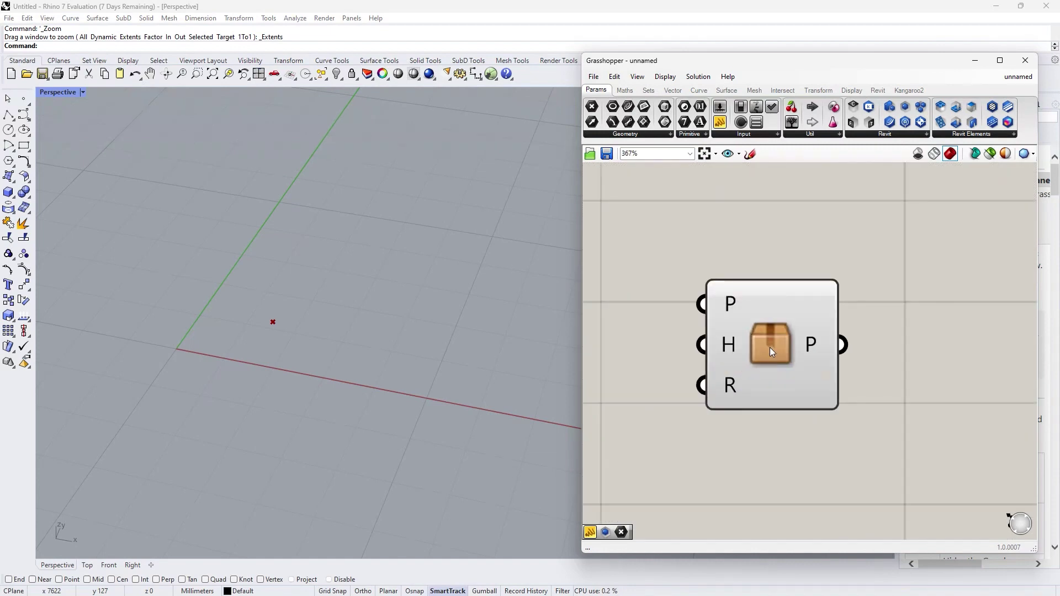
pyautogui.click(771, 351)
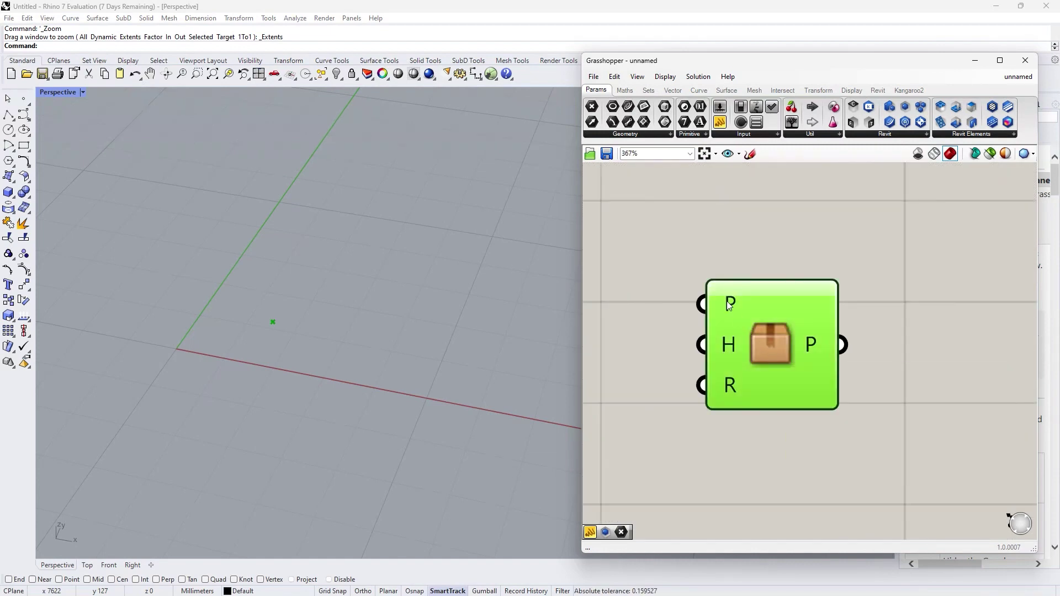
pyautogui.moveTo(727, 301)
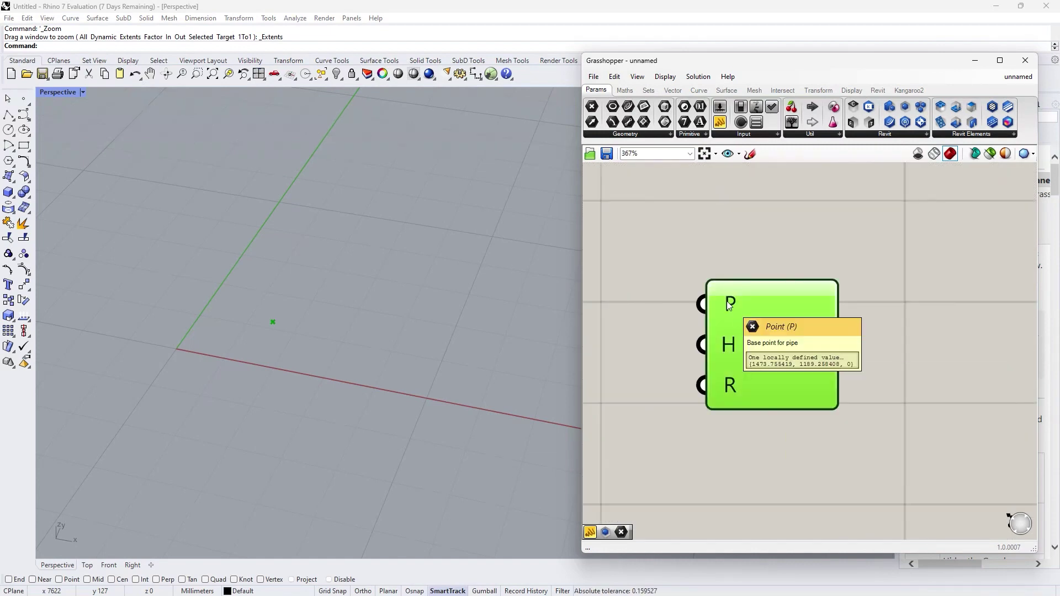
pyautogui.moveTo(731, 346)
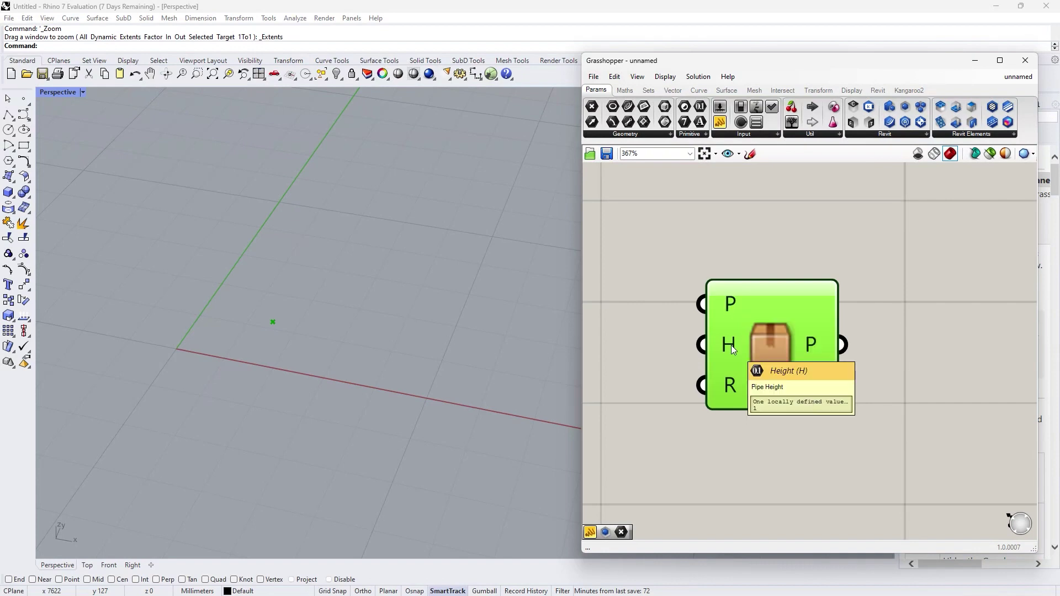
pyautogui.scroll(-3, 761, 286)
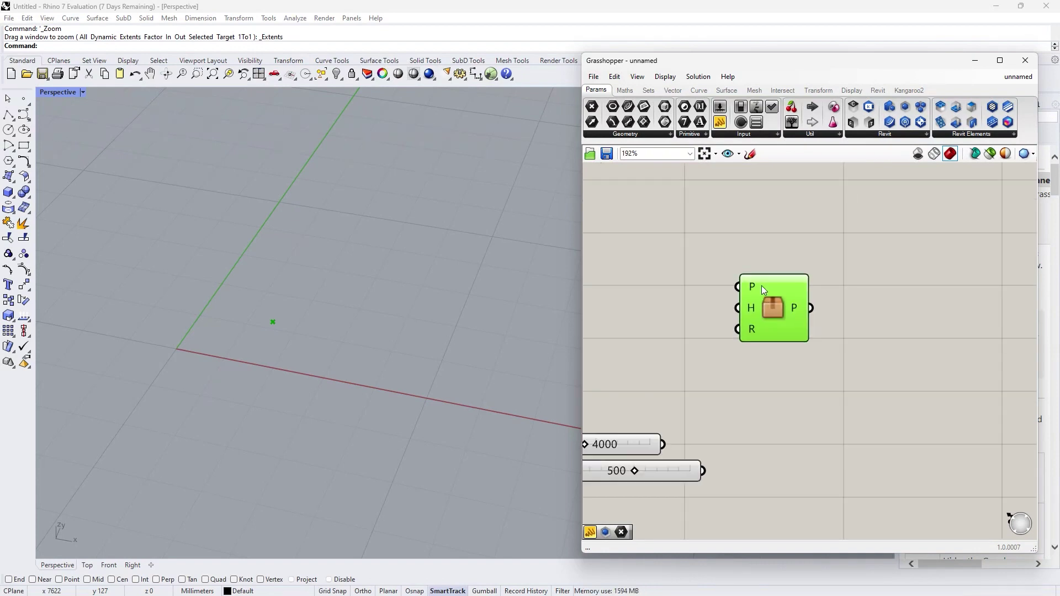
# Step: Add a Point parameter set to a point picked in the Rhino viewport
pyautogui.moveTo(592, 106); pyautogui.dragTo(632, 265)
pyautogui.rightClick(632, 265)
pyautogui.click(657, 416)
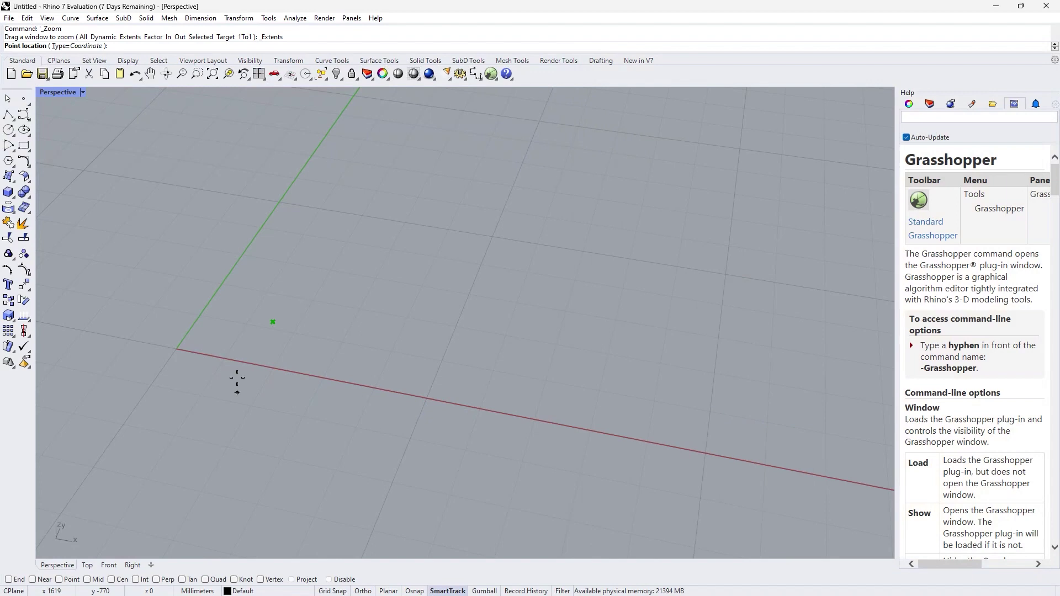
pyautogui.click(207, 343)
# Step: Wire the point, 4000 slider and 500 slider into the cluster's P, H and R inputs
pyautogui.moveTo(626, 445); pyautogui.dragTo(641, 331)
pyautogui.moveTo(661, 265); pyautogui.dragTo(737, 287)
pyautogui.moveTo(666, 471); pyautogui.dragTo(642, 368)
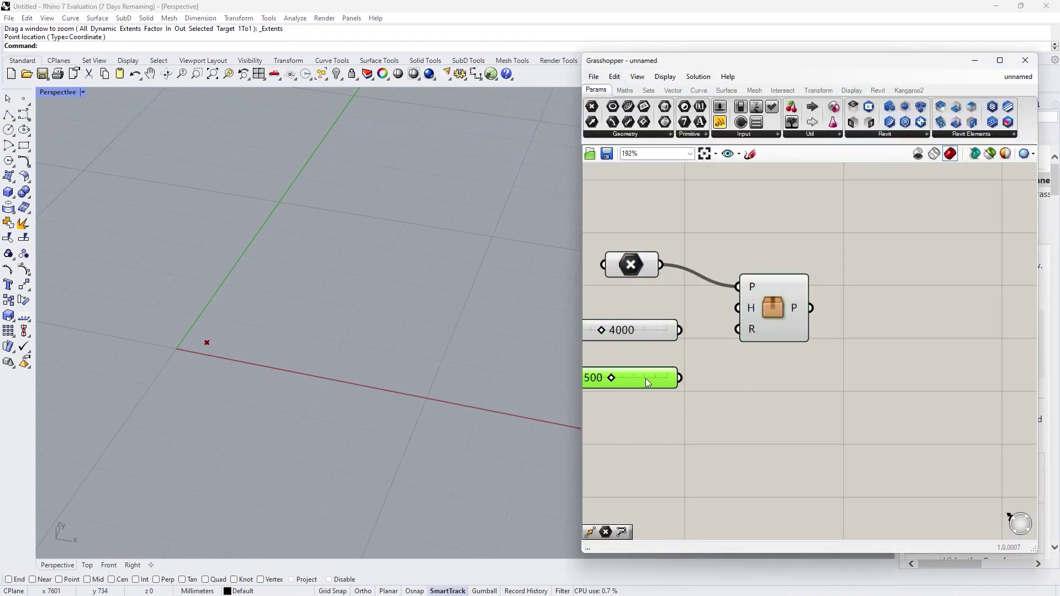
pyautogui.scroll(-2, 935, 377)
pyautogui.moveTo(782, 346); pyautogui.dragTo(827, 329)
pyautogui.moveTo(781, 379); pyautogui.dragTo(827, 348)
pyautogui.click(831, 430)
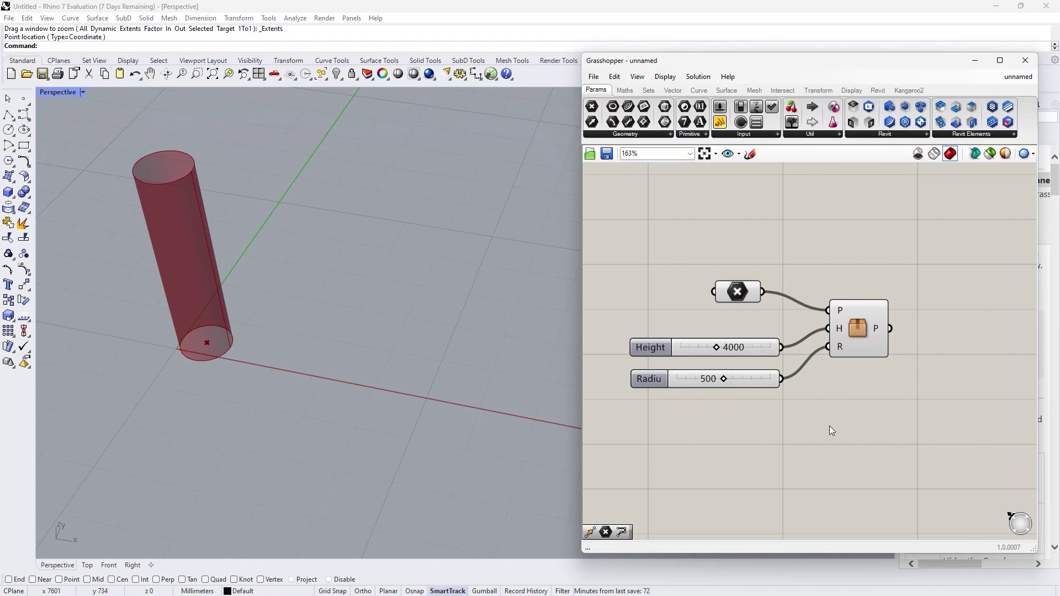
# Step: Set Name and NickName to Vertical Pipe, described as 'Create vertical pipe with base point, height and radius'
pyautogui.rightClick(858, 326)
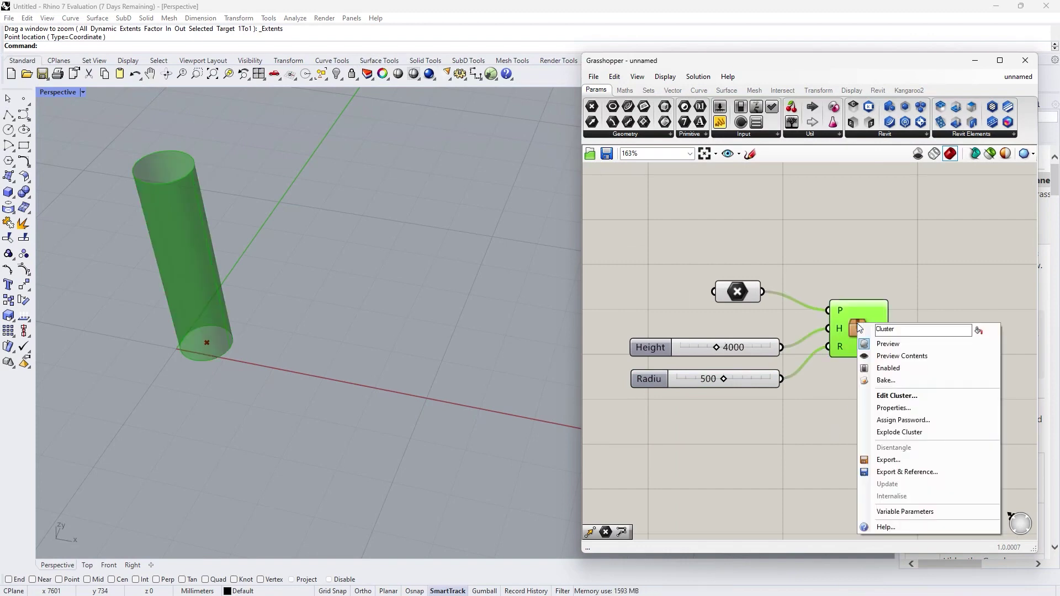
pyautogui.click(894, 408)
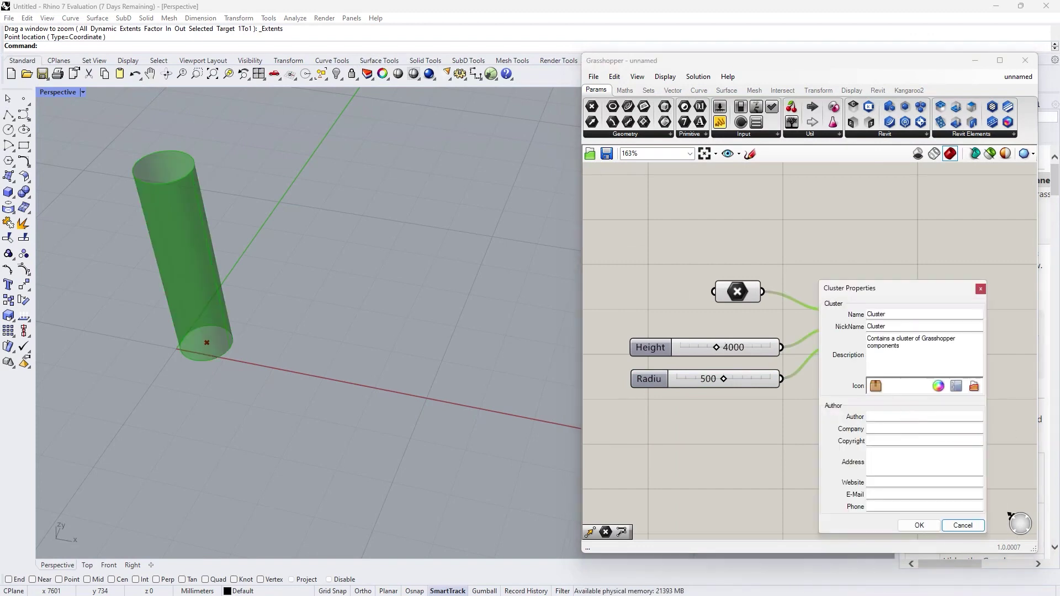
pyautogui.moveTo(840, 293); pyautogui.dragTo(528, 268)
pyautogui.doubleClick(564, 302)
pyautogui.write('Ver')
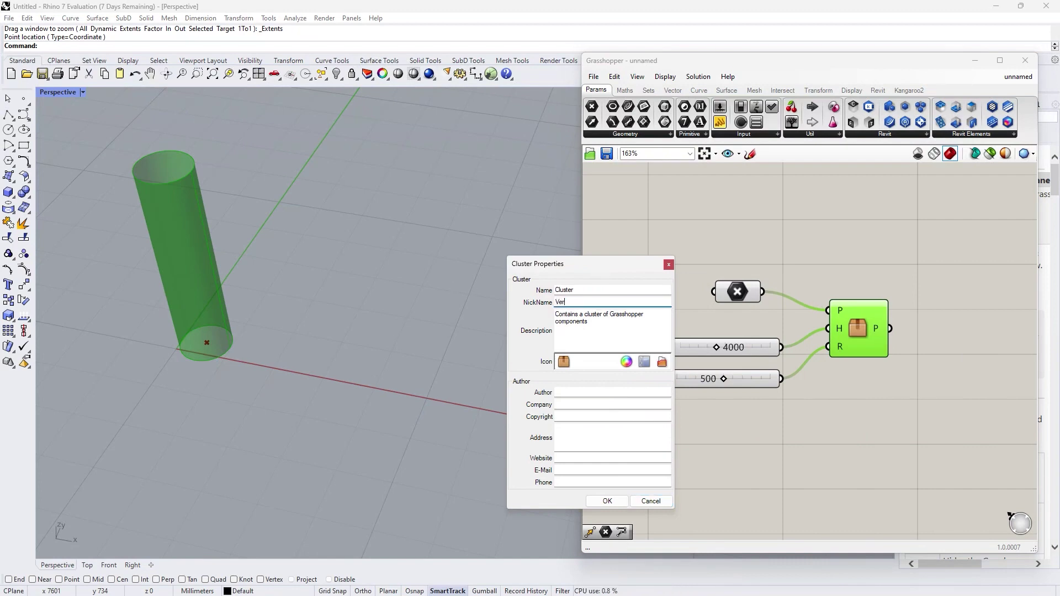
pyautogui.write('tical Pipe')
pyautogui.hotkey('ctrl', 'a')
pyautogui.hotkey('ctrl', 'c')
pyautogui.hotkey('shift', 'Tab')
pyautogui.hotkey('ctrl', 'v')
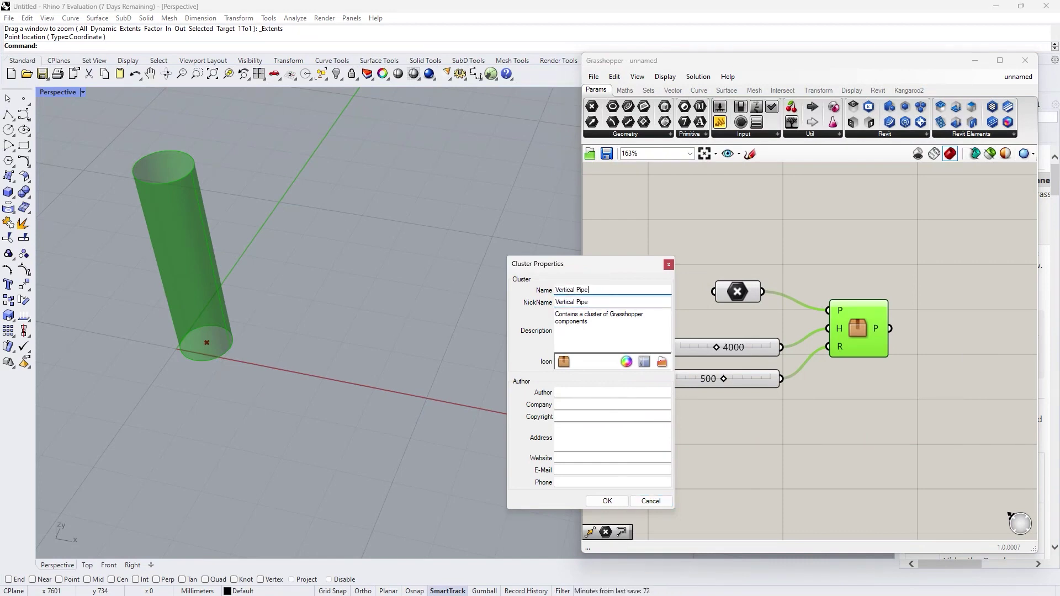
pyautogui.press('Tab')
pyautogui.write('Create vertical pipe with base point, height and radius')
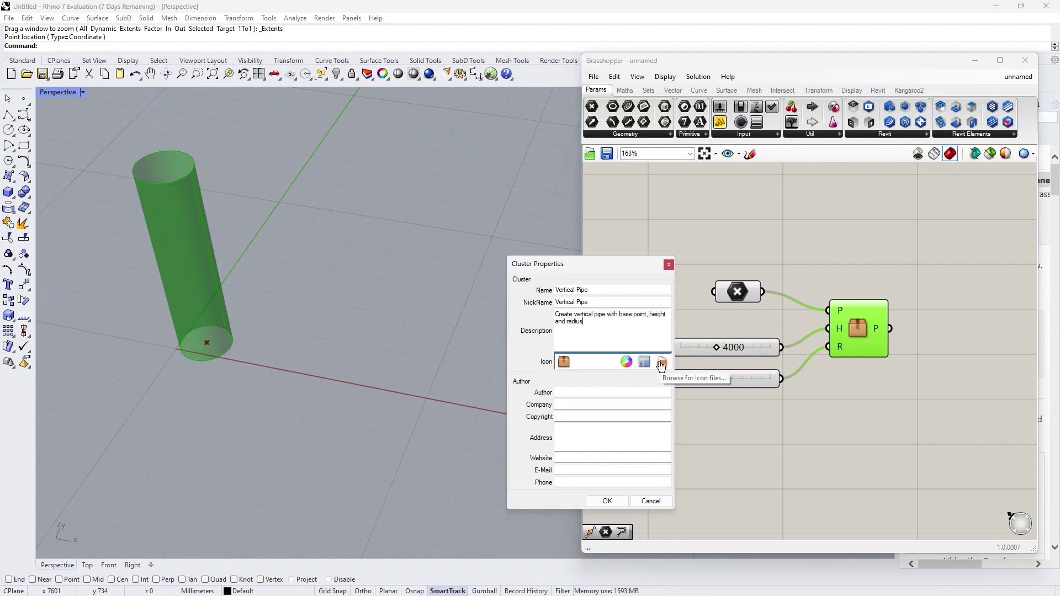
pyautogui.click(607, 501)
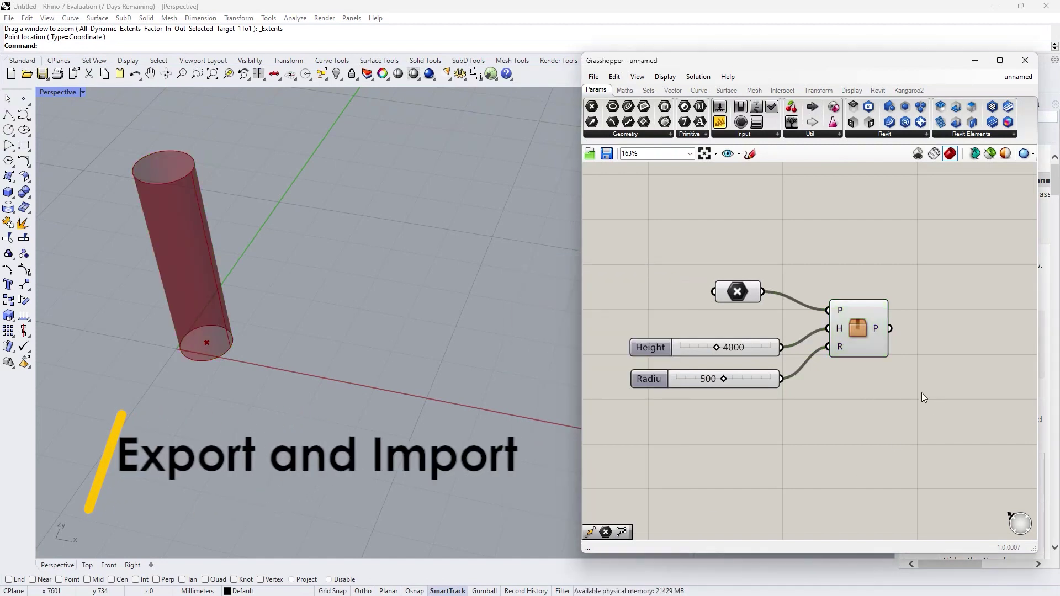
# Step: Export the cluster to the Desktop as Vertical Pipe.ghcluster
pyautogui.click(858, 331)
pyautogui.rightClick(857, 331)
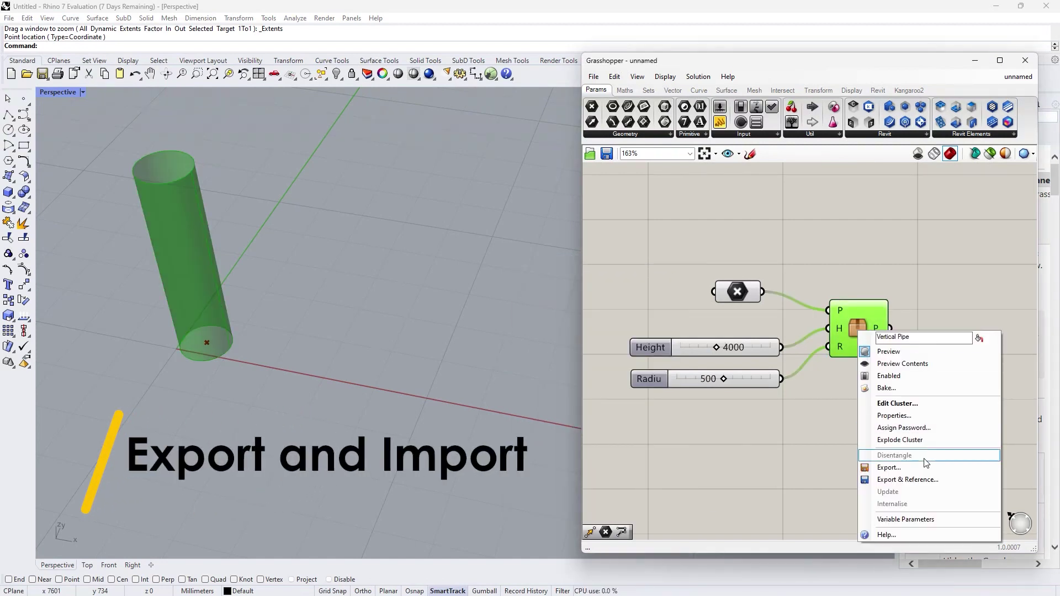
pyautogui.click(916, 470)
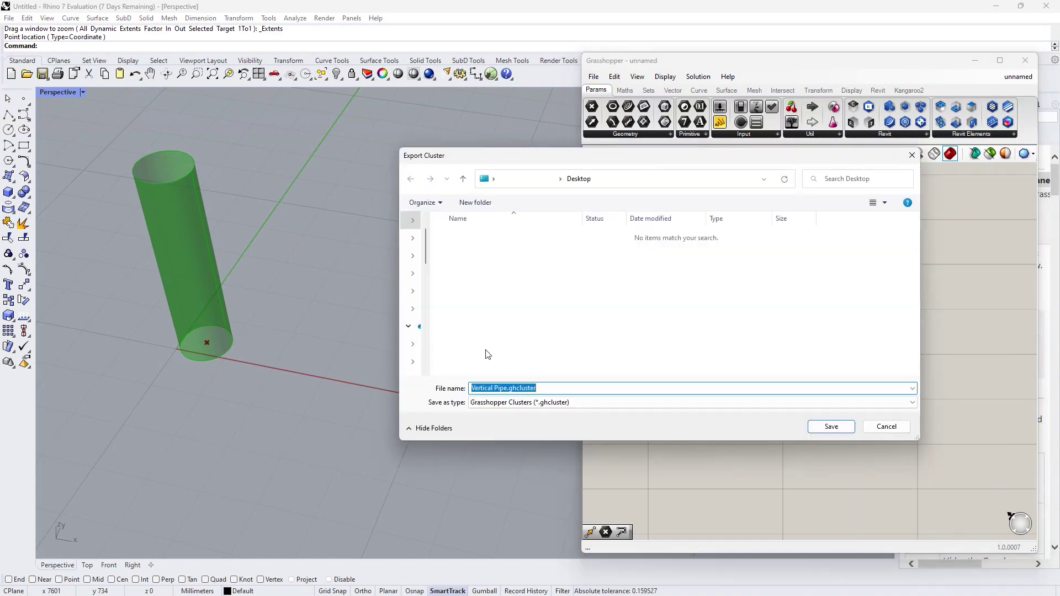
pyautogui.moveTo(508, 388); pyautogui.dragTo(513, 389)
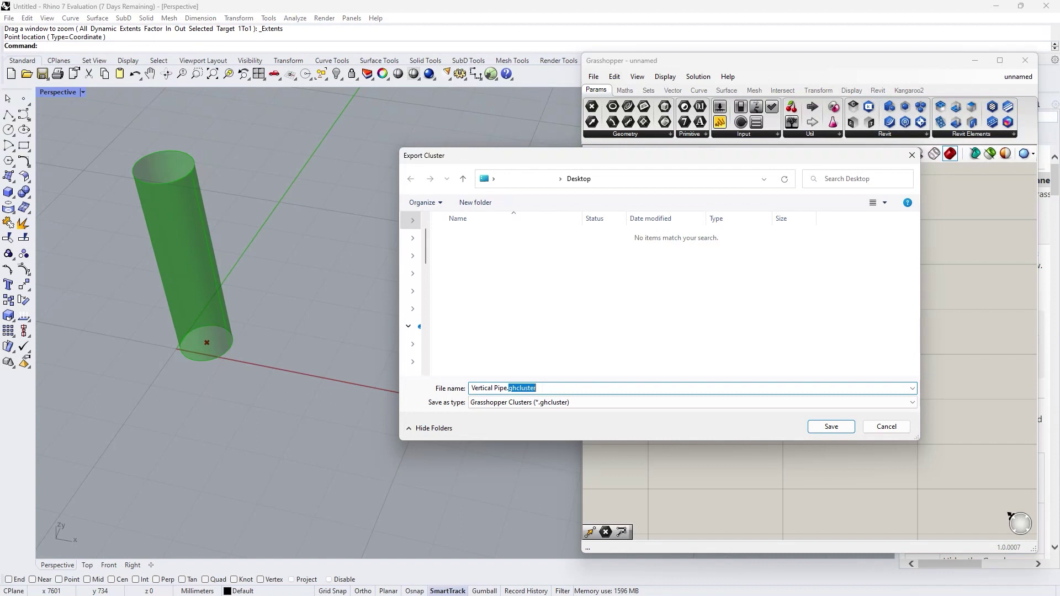
pyautogui.click(887, 426)
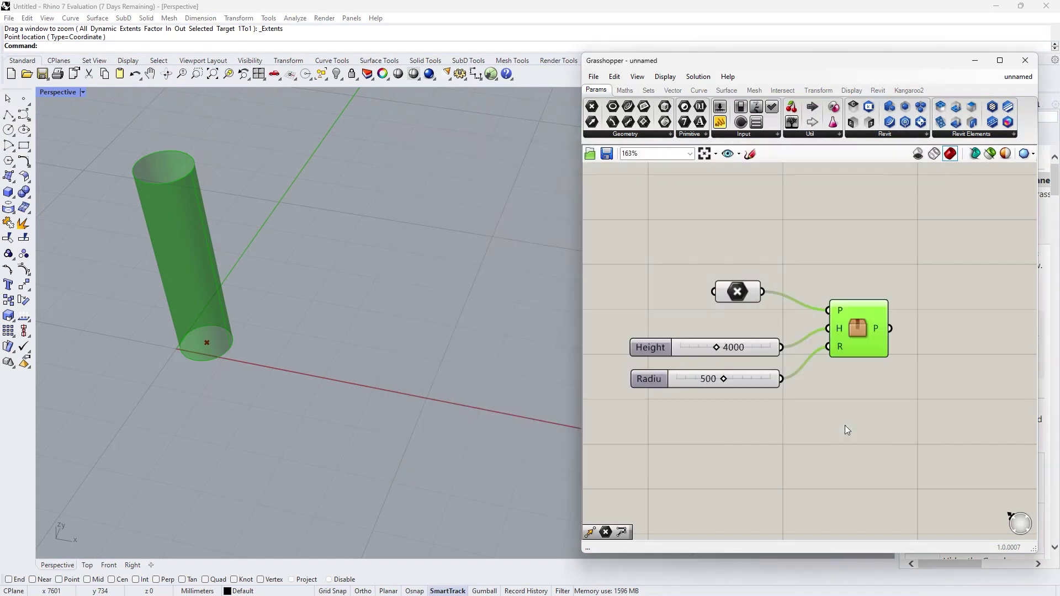
pyautogui.click(878, 445)
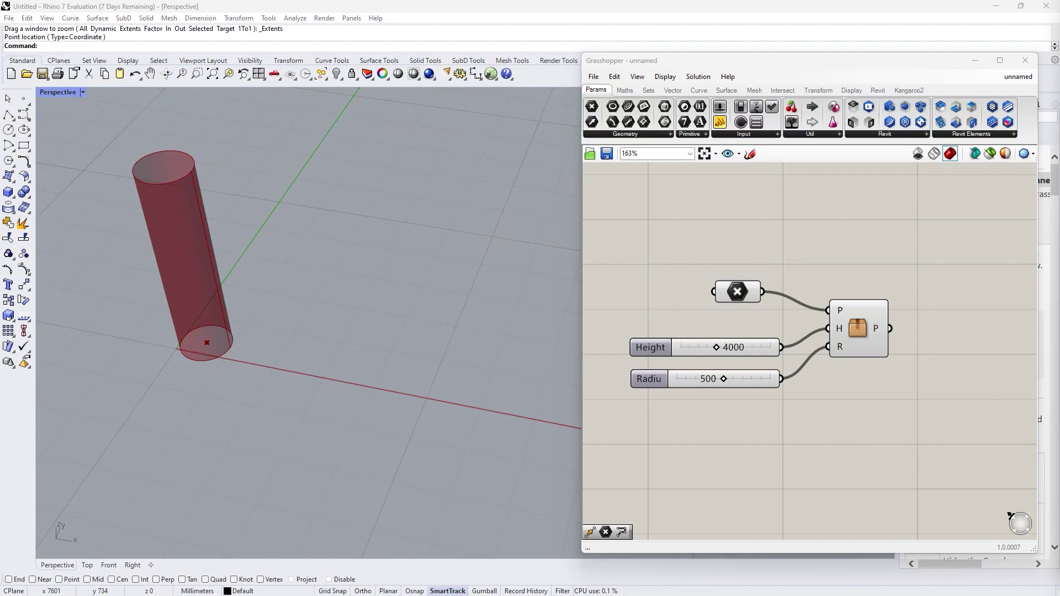
# Step: Drag Vertical Pipe.ghcluster from File Explorer onto the canvas as a second cluster
pyautogui.hotkey('alt', 'Tab')
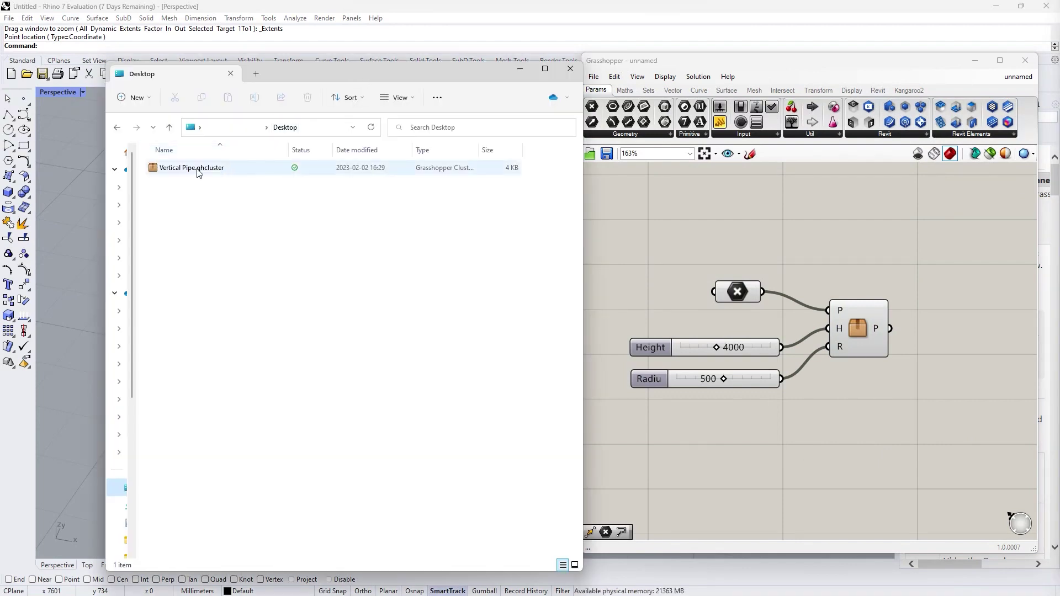
pyautogui.moveTo(196, 172); pyautogui.dragTo(816, 228)
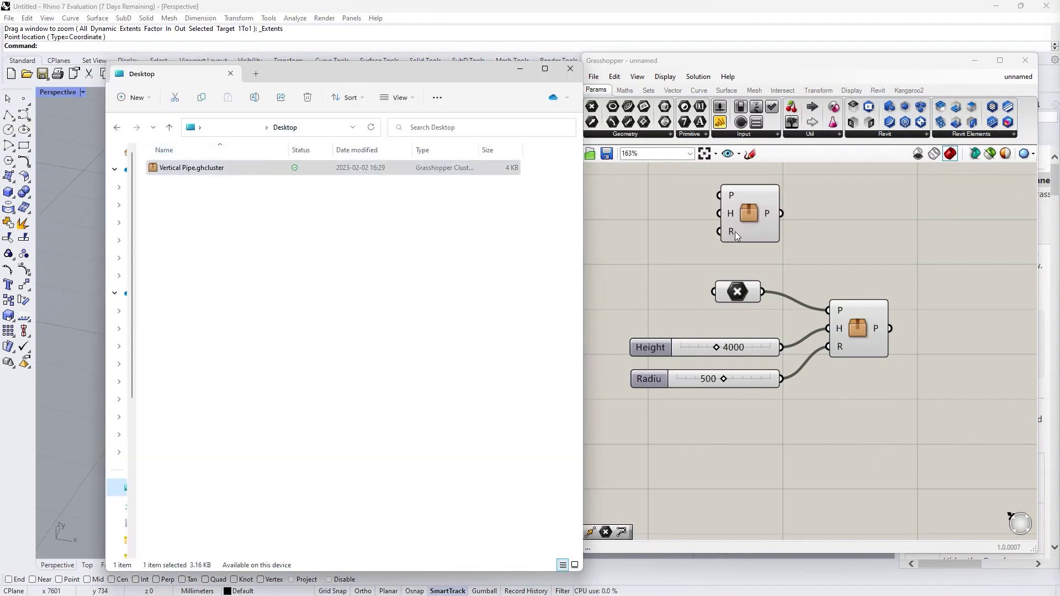
pyautogui.click(916, 211)
# Step: Add a new Point parameter to the canvas beside the imported cluster
pyautogui.click(744, 215)
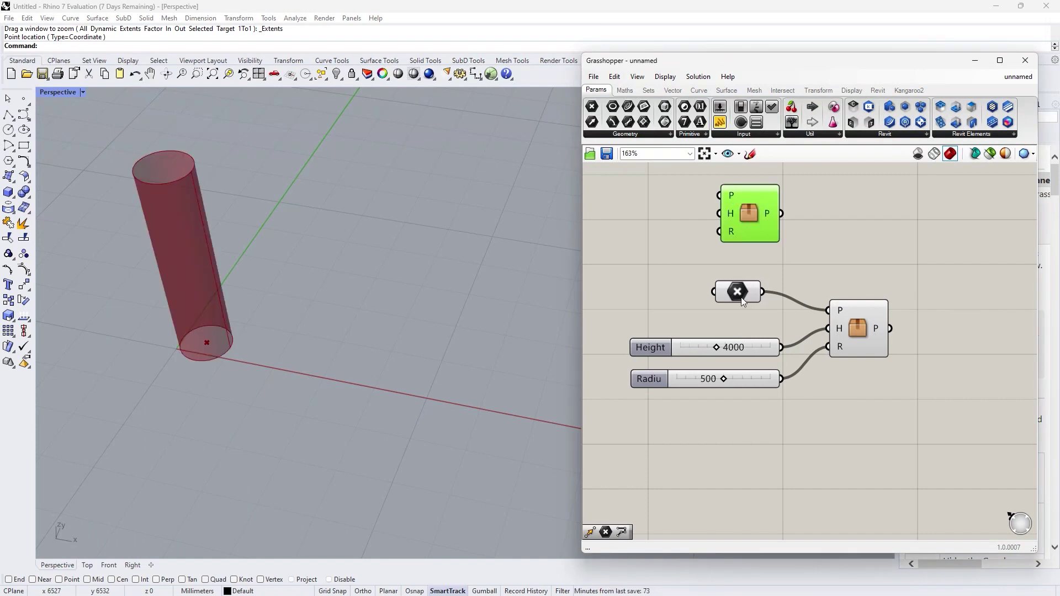
pyautogui.click(737, 292)
pyautogui.scroll(-3, 764, 316)
pyautogui.scroll(3, 703, 234)
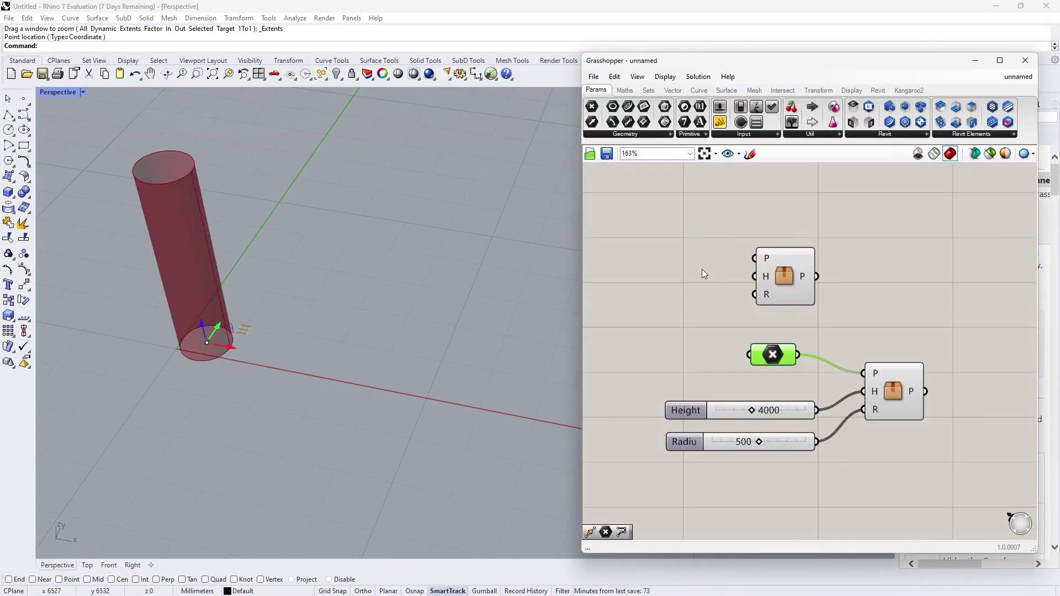
pyautogui.doubleClick(666, 257)
pyautogui.write('point')
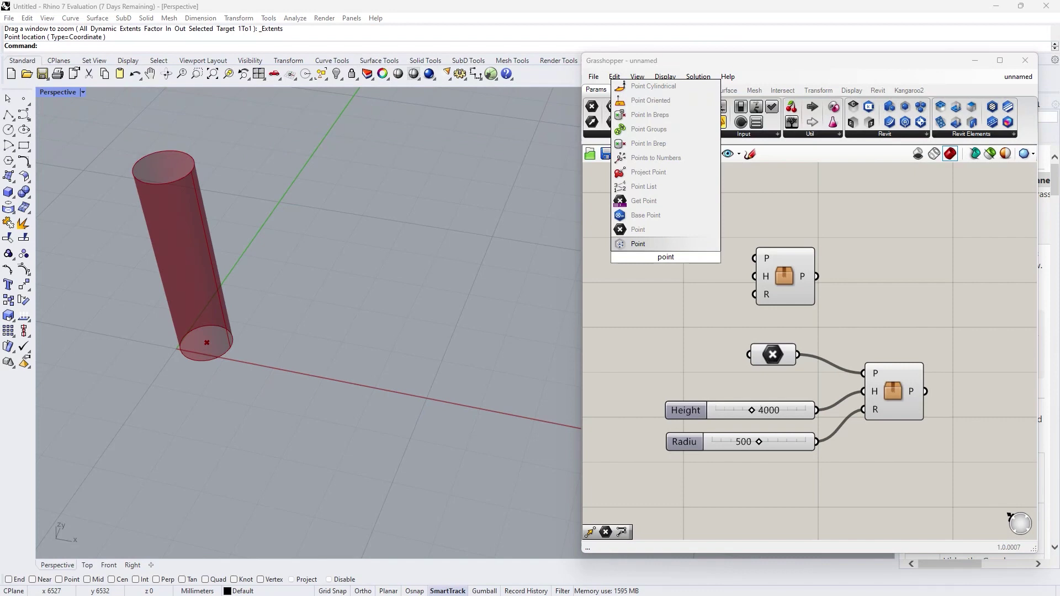
pyautogui.click(665, 242)
# Step: Set the Point parameter to a base location picked in the Rhino viewport
pyautogui.rightClick(649, 255)
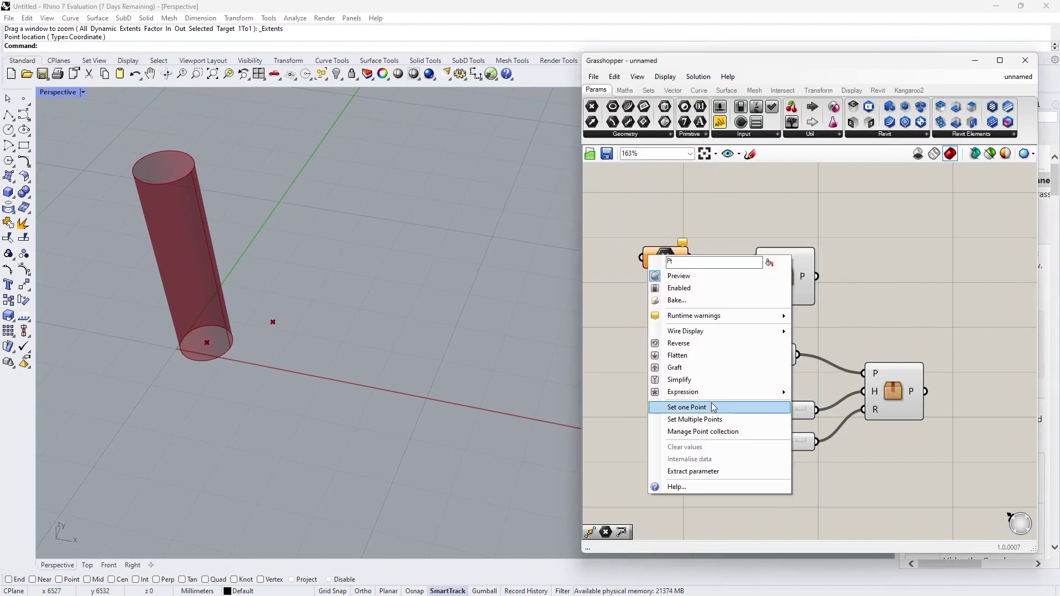
pyautogui.click(686, 407)
pyautogui.click(370, 374)
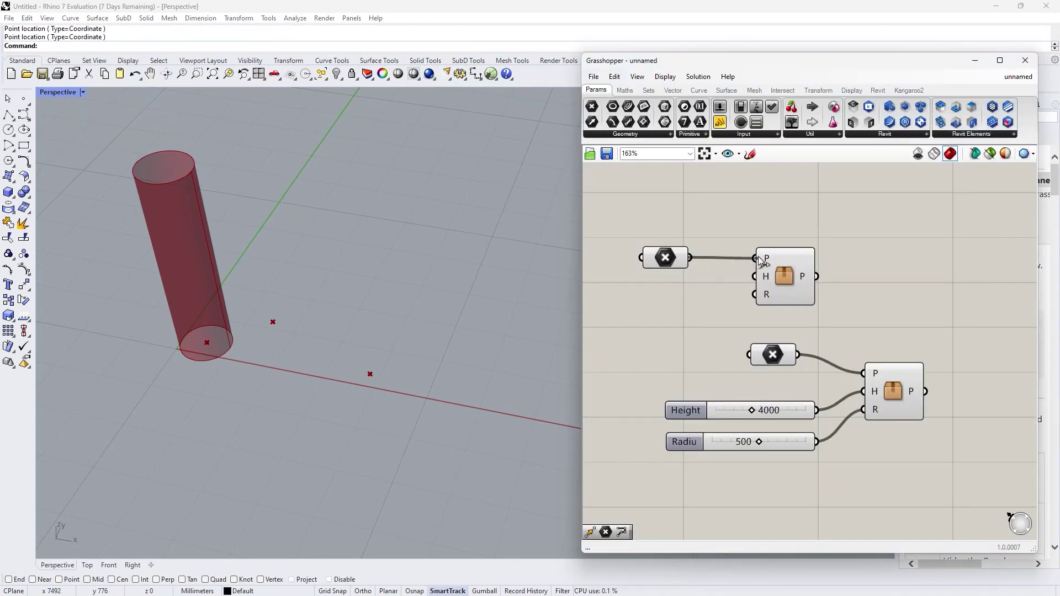
# Step: Wire the point to the cluster's P input and the 4000 Height and 500 radius sliders to H and R
pyautogui.moveTo(764, 262); pyautogui.dragTo(764, 260)
pyautogui.moveTo(817, 411); pyautogui.dragTo(755, 276)
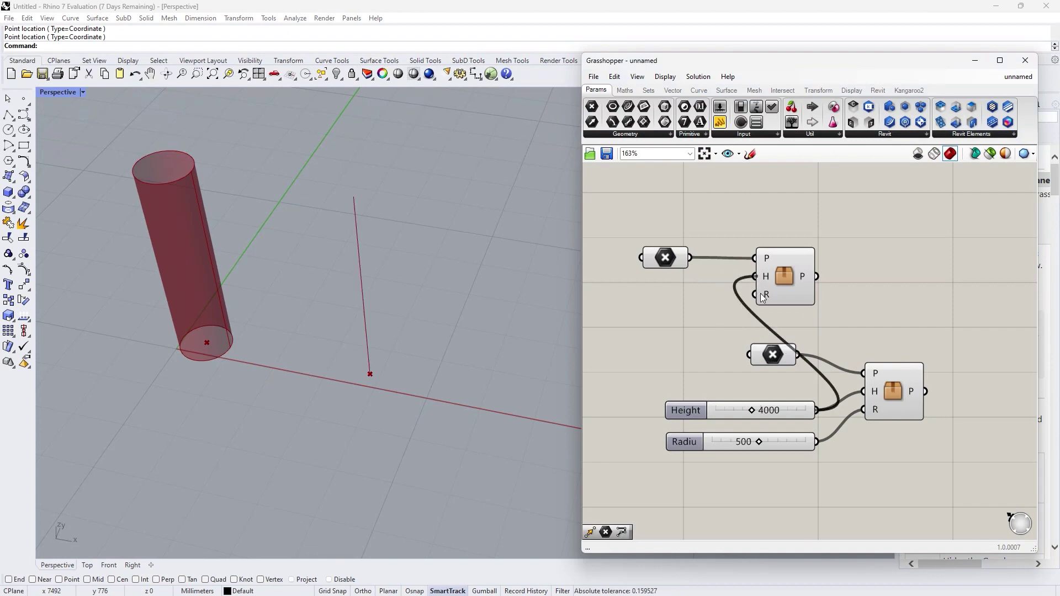
pyautogui.moveTo(816, 442); pyautogui.dragTo(754, 296)
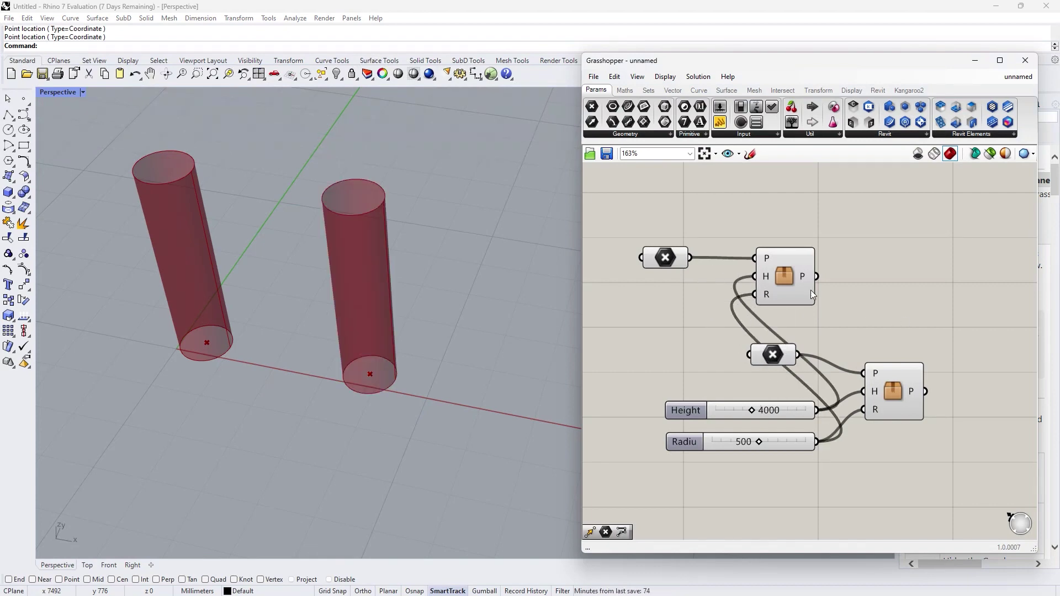
pyautogui.click(795, 279)
pyautogui.click(594, 77)
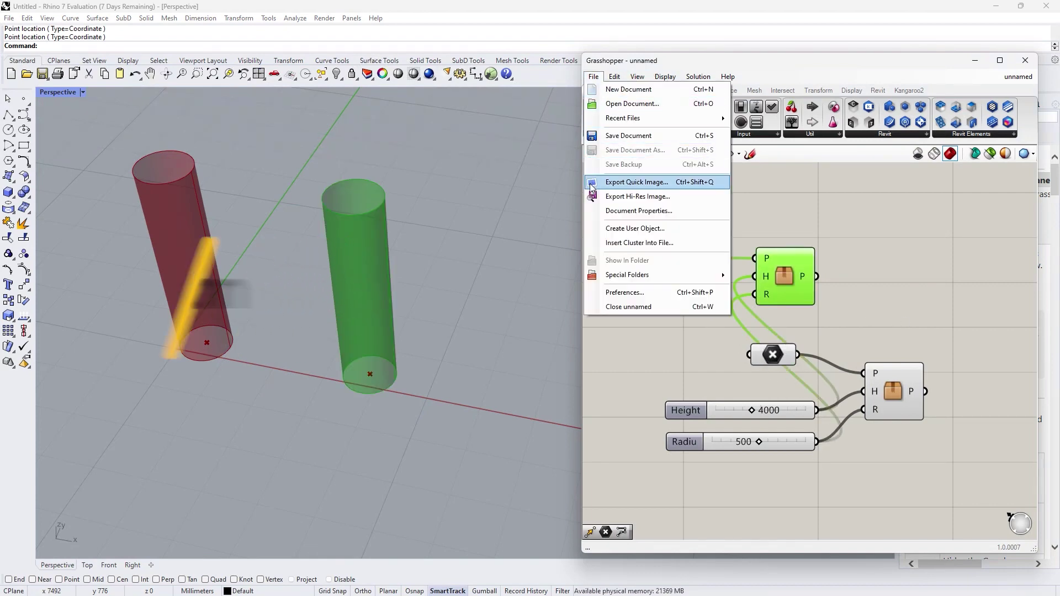
# Step: Save the cluster as user object 'Vertical Pipe', described as 'Create vertical pipe with base point, heigh and radius'
pyautogui.click(626, 230)
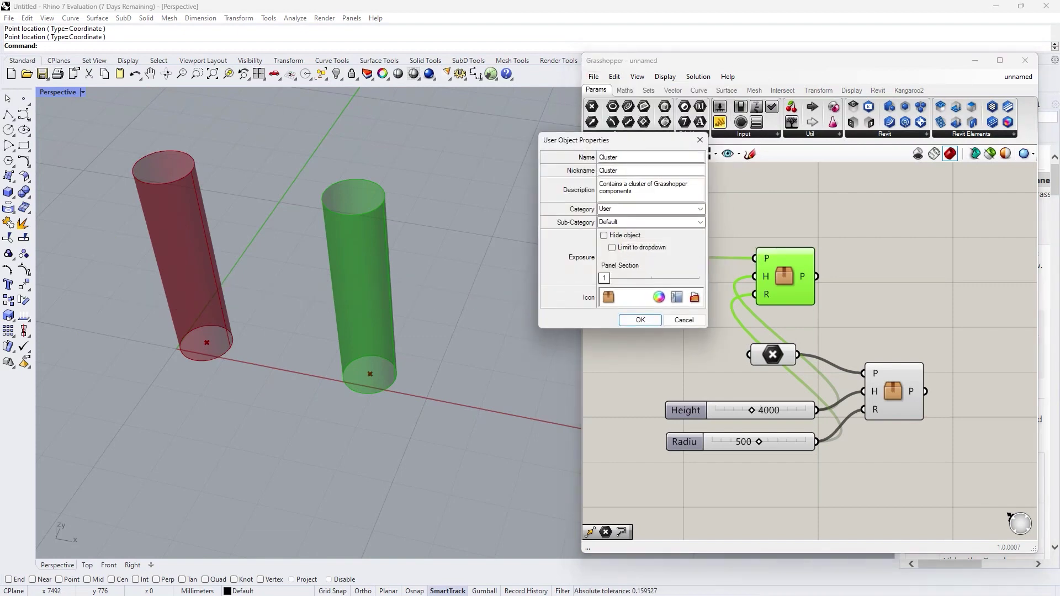
pyautogui.write('Vertical Pipe')
pyautogui.hotkey('shift', 'Tab')
pyautogui.write('Vertical Pipe')
pyautogui.press('Tab')
pyautogui.press('Tab')
pyautogui.write('Create vertical pipe with base point, heigh and radius')
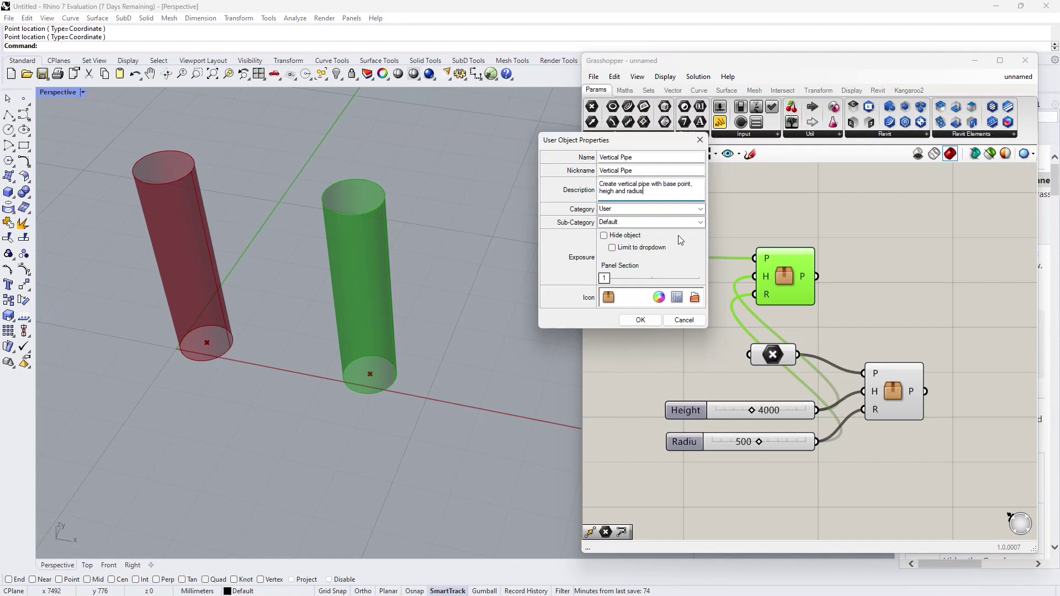
pyautogui.click(641, 320)
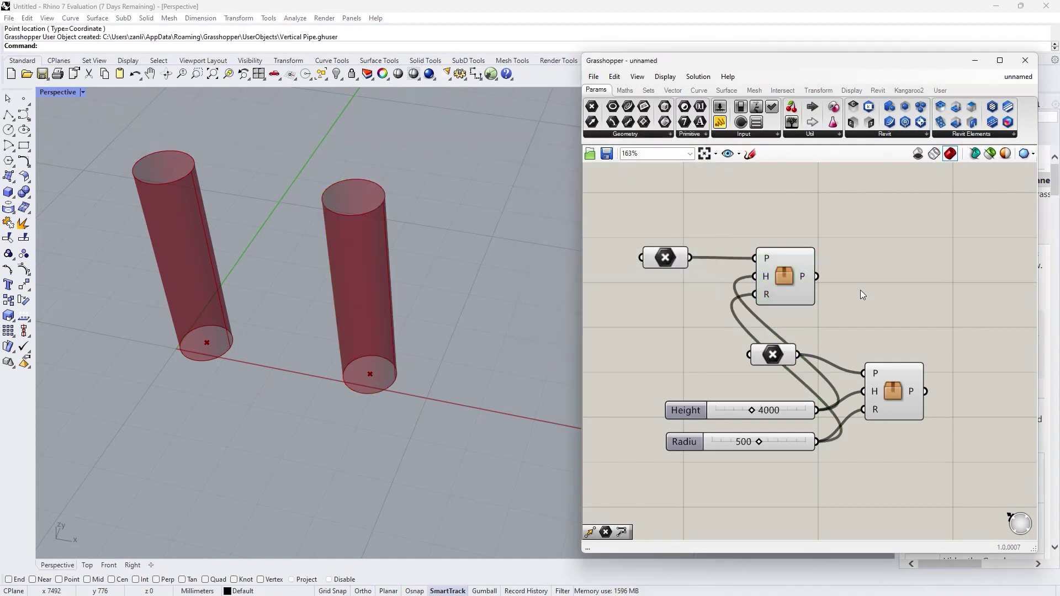
pyautogui.click(939, 91)
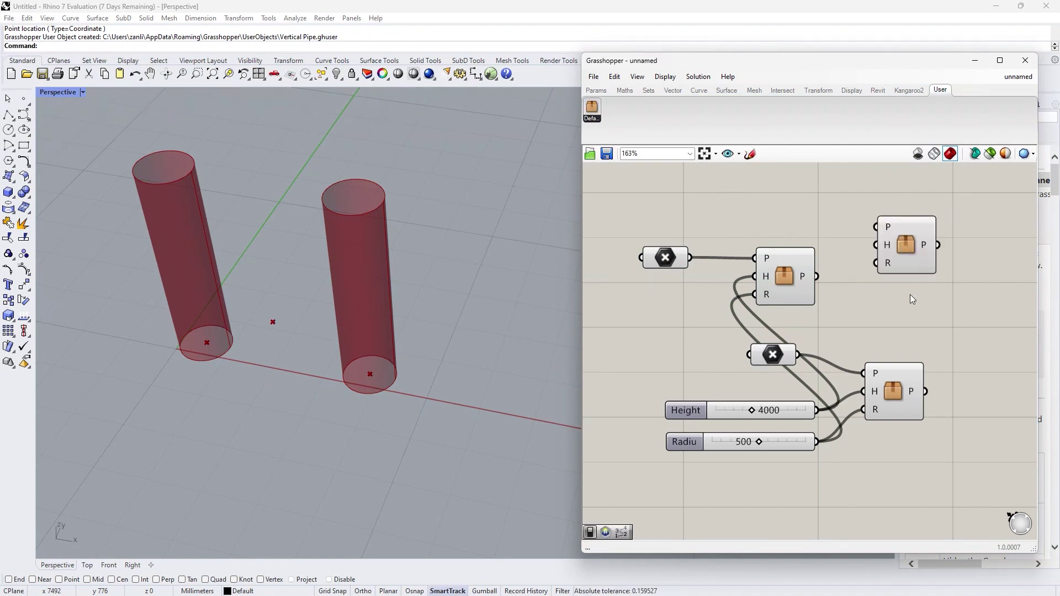
# Step: Open Grasshopper's User Object Folder in File Explorer
pyautogui.click(904, 253)
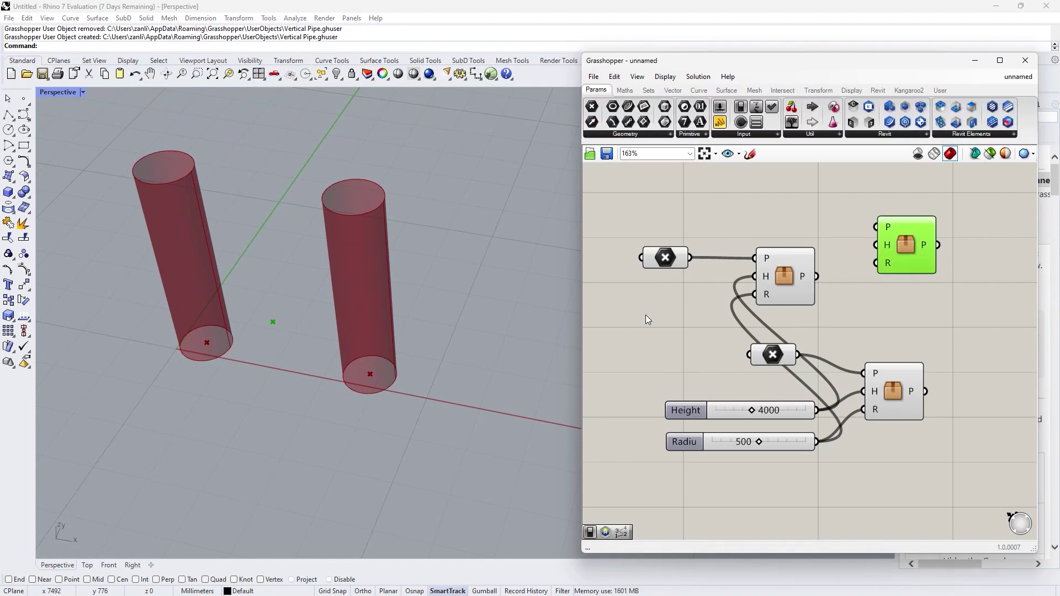
pyautogui.click(593, 77)
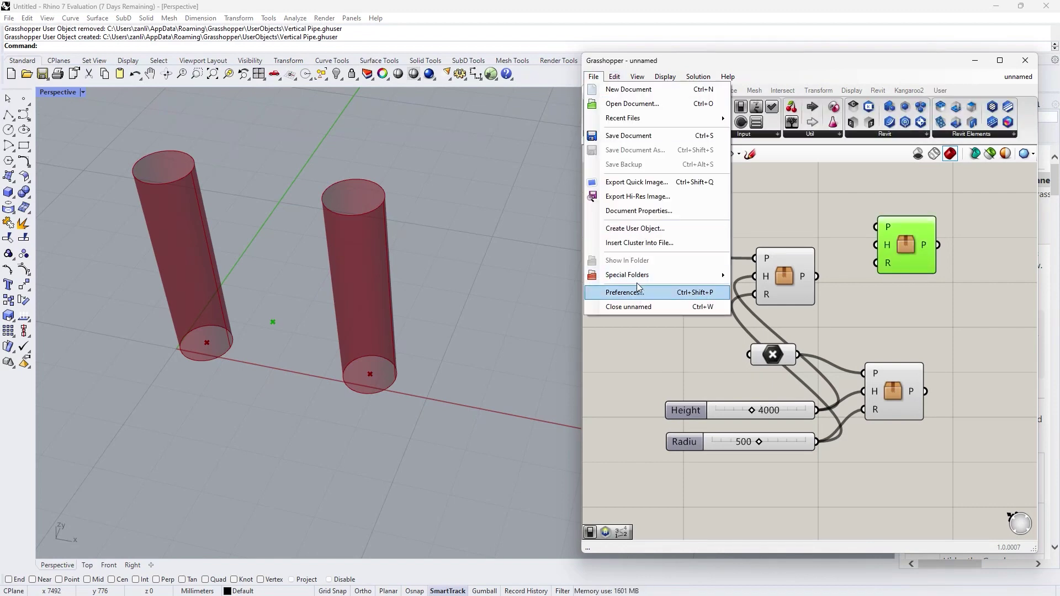
pyautogui.moveTo(635, 275)
pyautogui.click(773, 303)
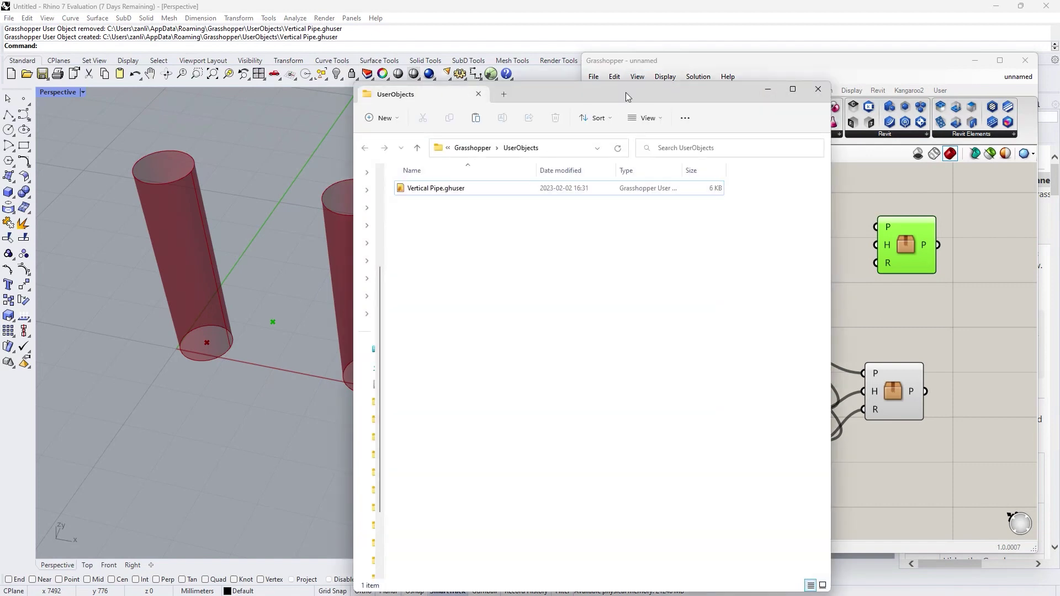
# Step: Reveal the UserObjects folder path and select Vertical Pipe.ghuser on the Desktop
pyautogui.moveTo(625, 89); pyautogui.dragTo(588, 72)
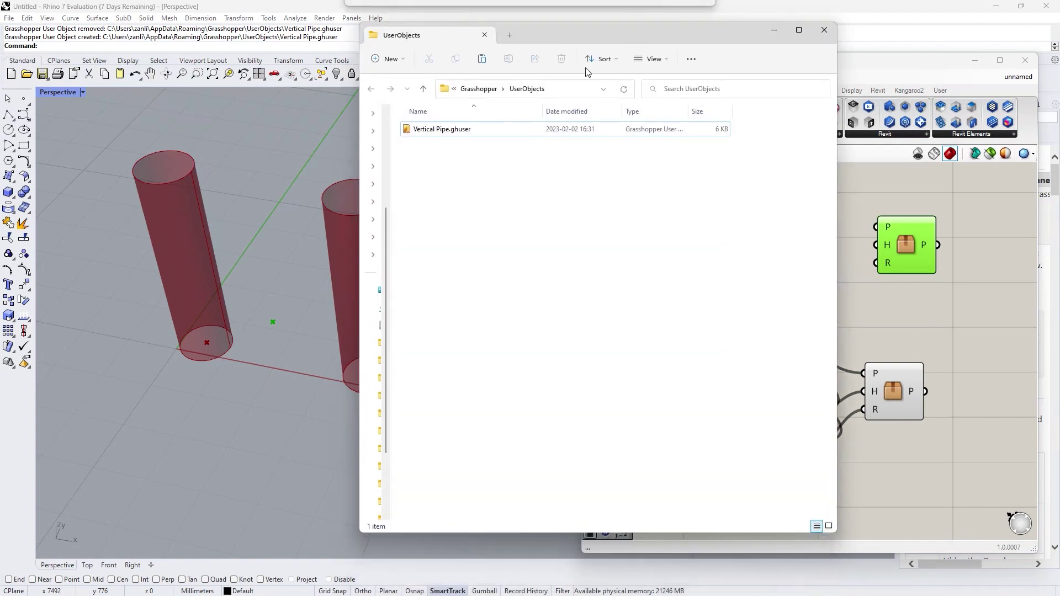
pyautogui.click(570, 89)
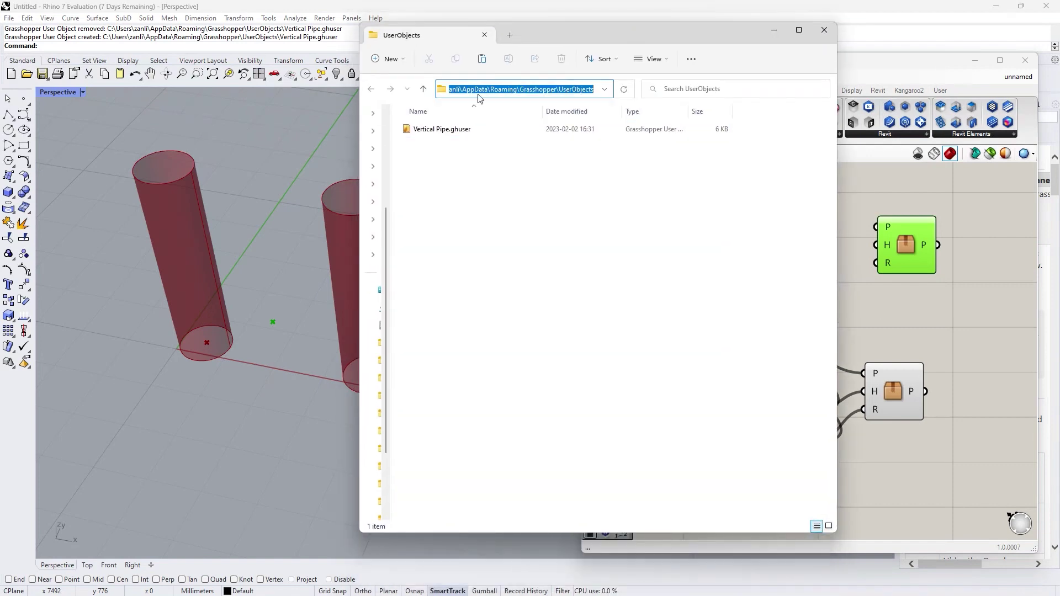
pyautogui.click(616, 231)
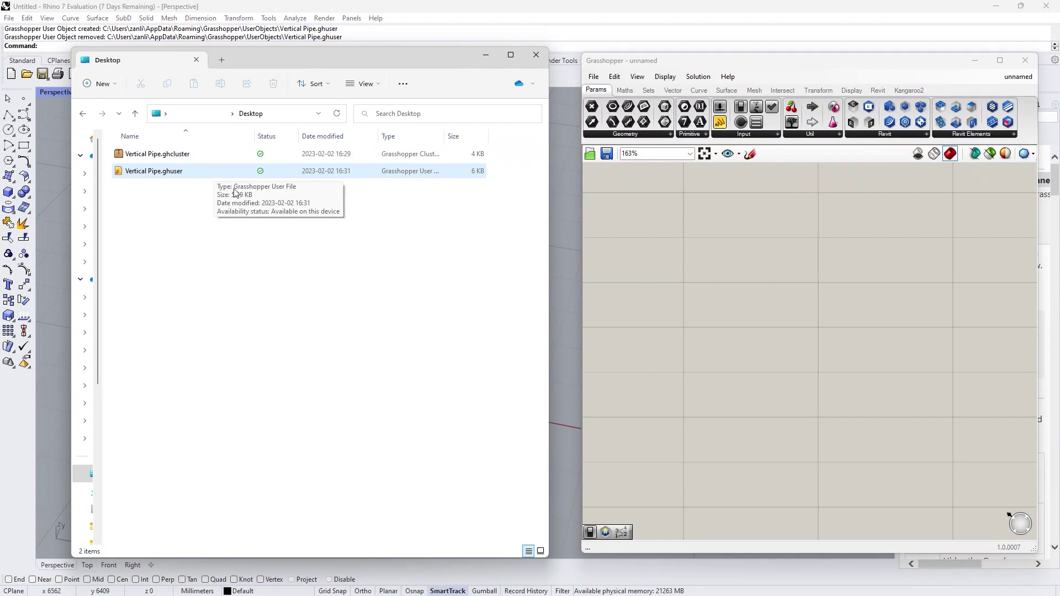
pyautogui.click(197, 176)
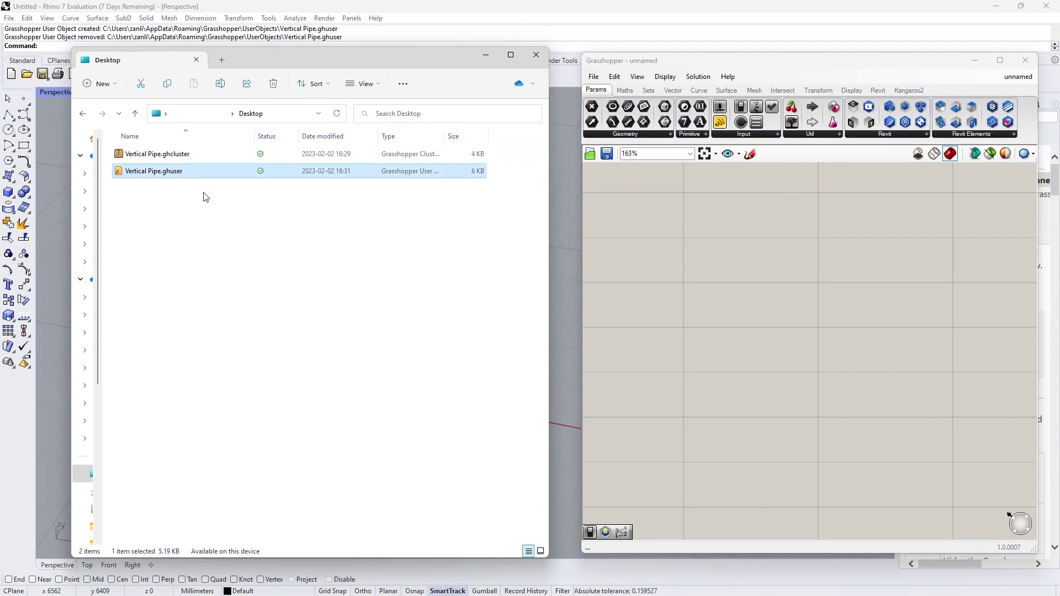
pyautogui.click(596, 77)
# Step: Reopen the UserObjects folder, then drag the Vertical Pipe user object from the User tab onto the canvas
pyautogui.click(595, 77)
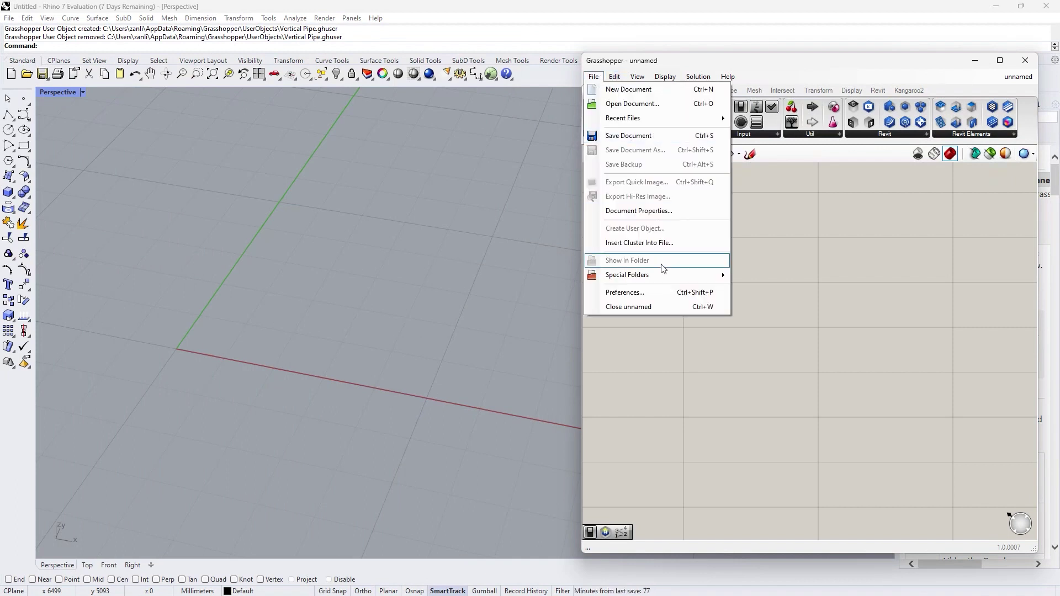
pyautogui.moveTo(692, 276)
pyautogui.click(776, 304)
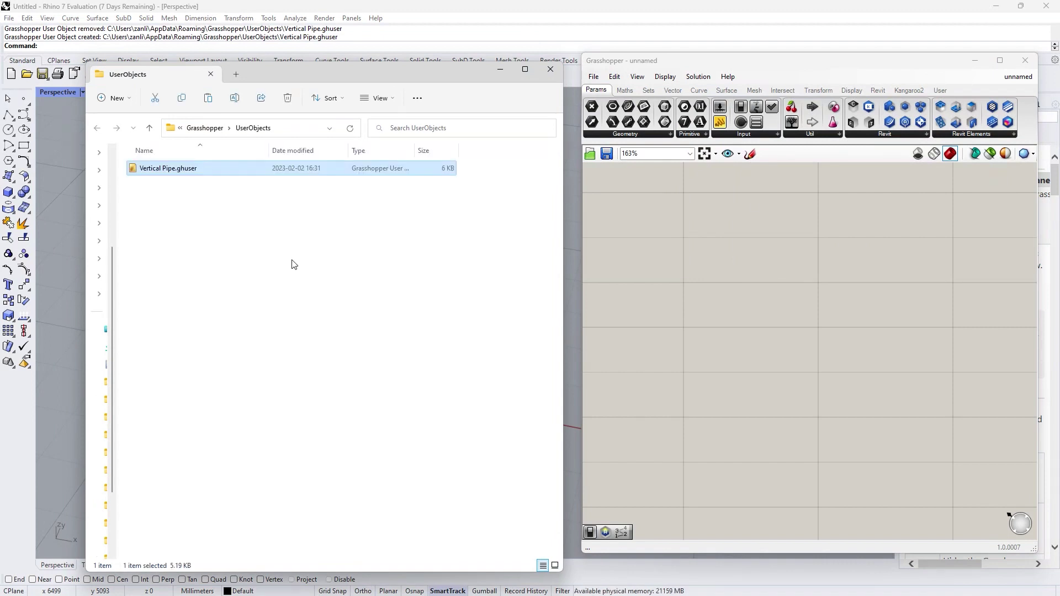
pyautogui.click(948, 89)
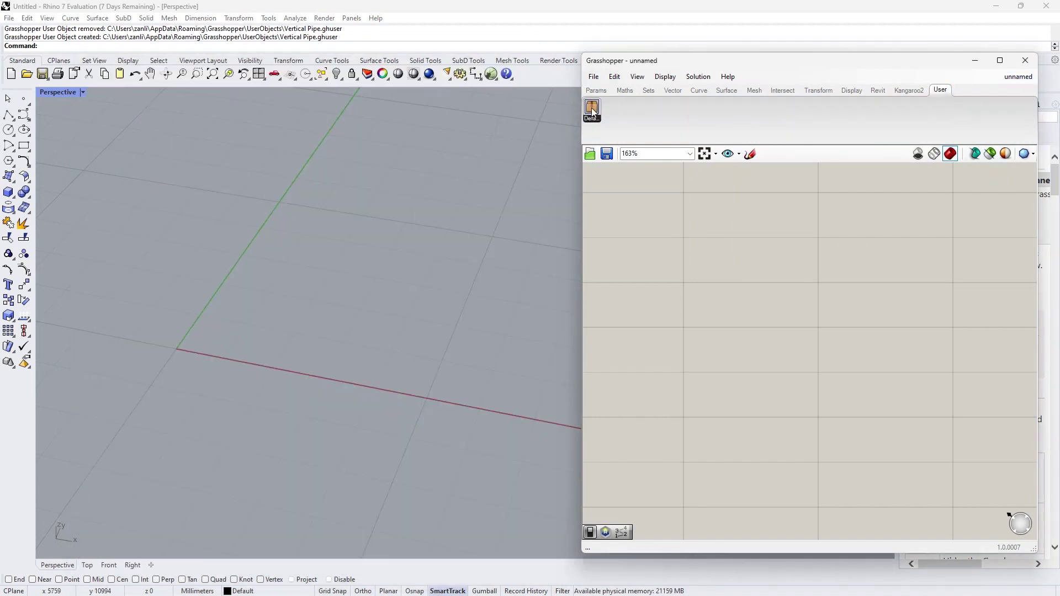
pyautogui.moveTo(593, 111); pyautogui.dragTo(744, 254)
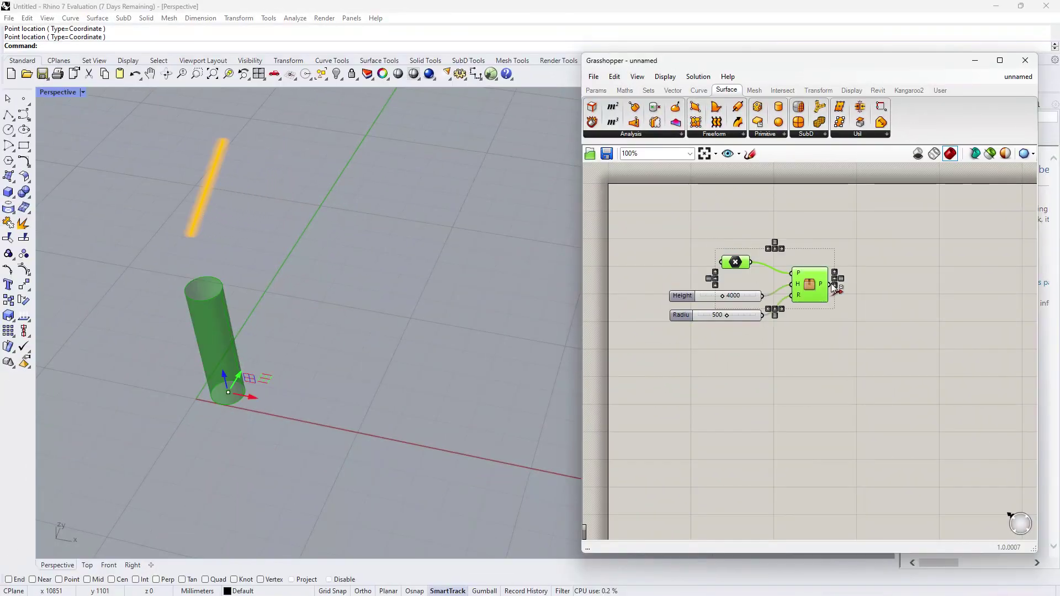
# Step: Duplicate the point and pipe below and pick the second pipe's base point in the viewport
pyautogui.keyDown('alt'); pyautogui.moveTo(817, 286); pyautogui.dragTo(817, 370); pyautogui.keyUp('alt')
pyautogui.click(772, 363)
pyautogui.click(741, 347)
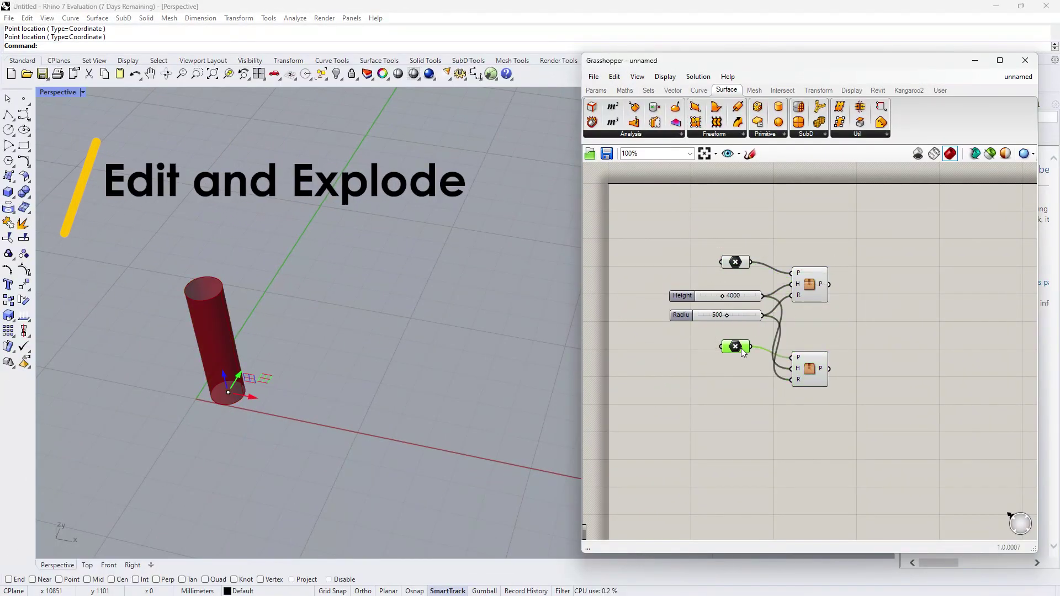
pyautogui.rightClick(739, 347)
pyautogui.click(795, 498)
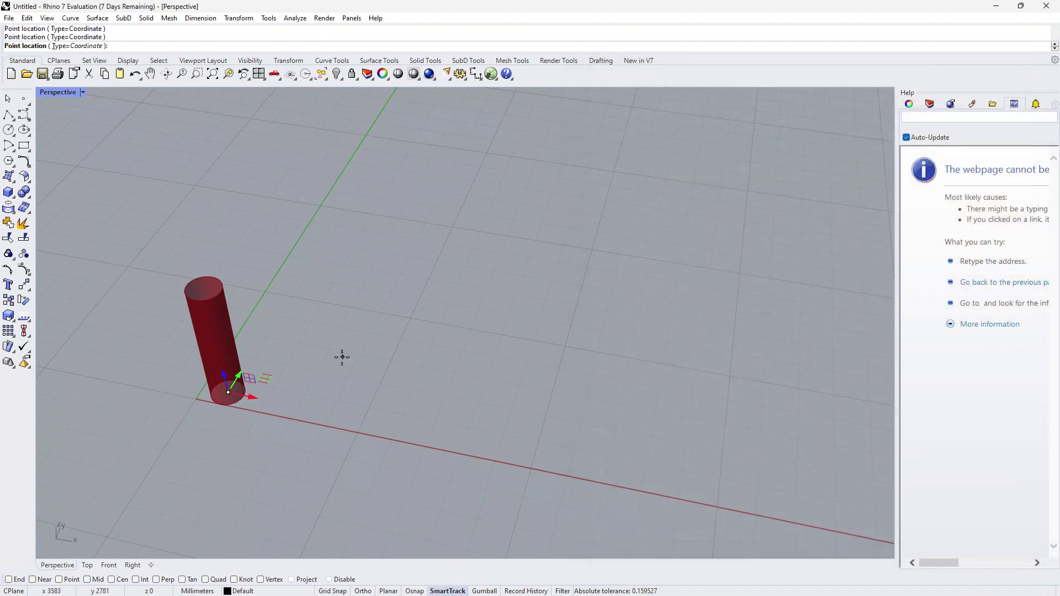
pyautogui.click(325, 357)
# Step: Copy the point and pipe further down and pick a third base point to the right
pyautogui.moveTo(863, 413); pyautogui.dragTo(751, 343)
pyautogui.keyDown('alt'); pyautogui.moveTo(808, 368); pyautogui.dragTo(810, 446); pyautogui.keyUp('alt')
pyautogui.click(737, 432)
pyautogui.click(730, 421)
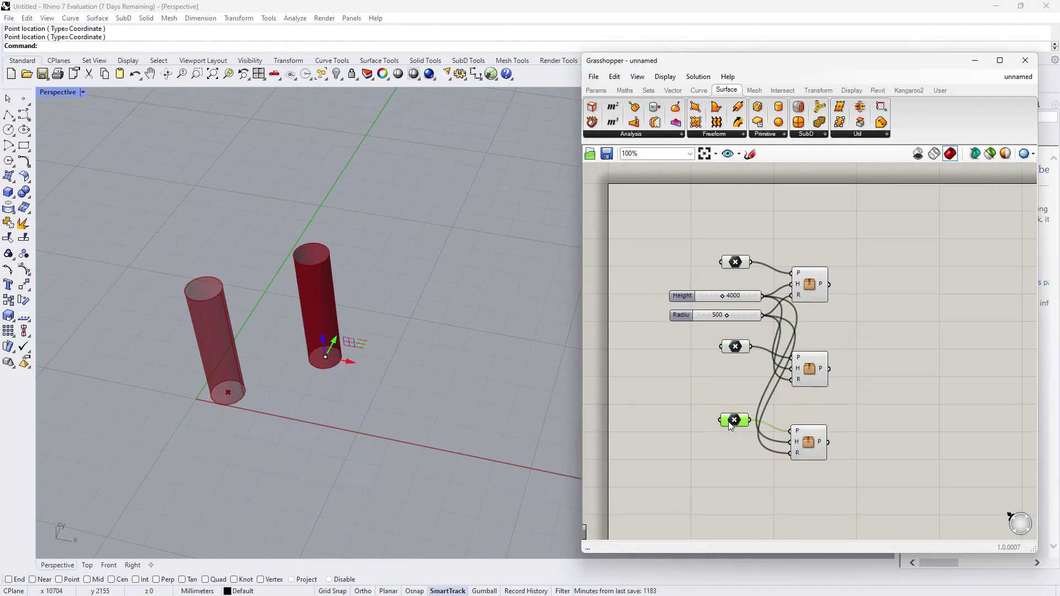
pyautogui.rightClick(730, 421)
pyautogui.click(771, 509)
pyautogui.click(403, 393)
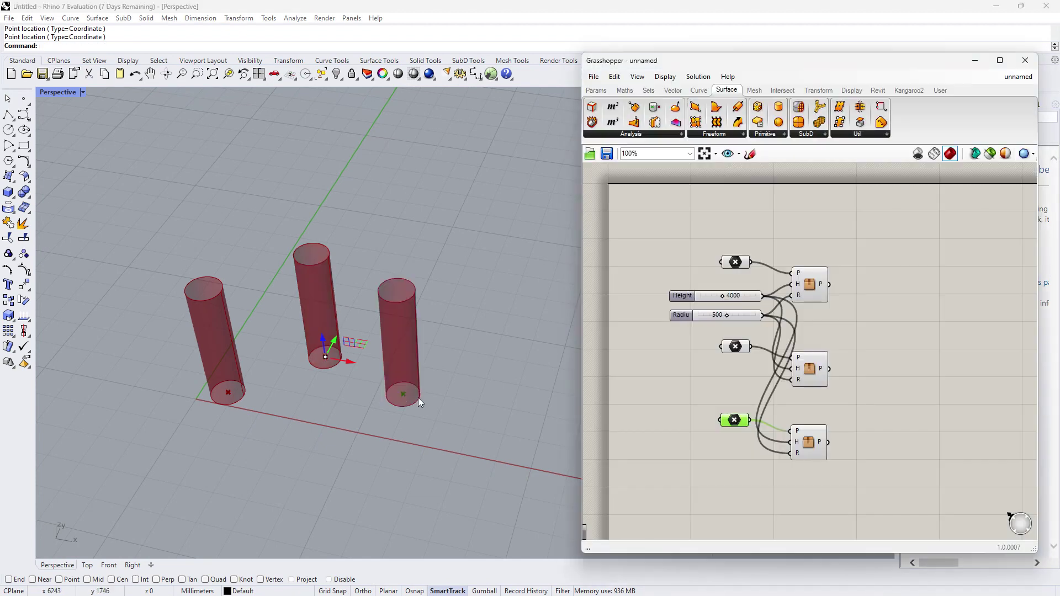
# Step: Open the middle Vertical Pipe cluster and place a Cone component inside it
pyautogui.doubleClick(810, 367)
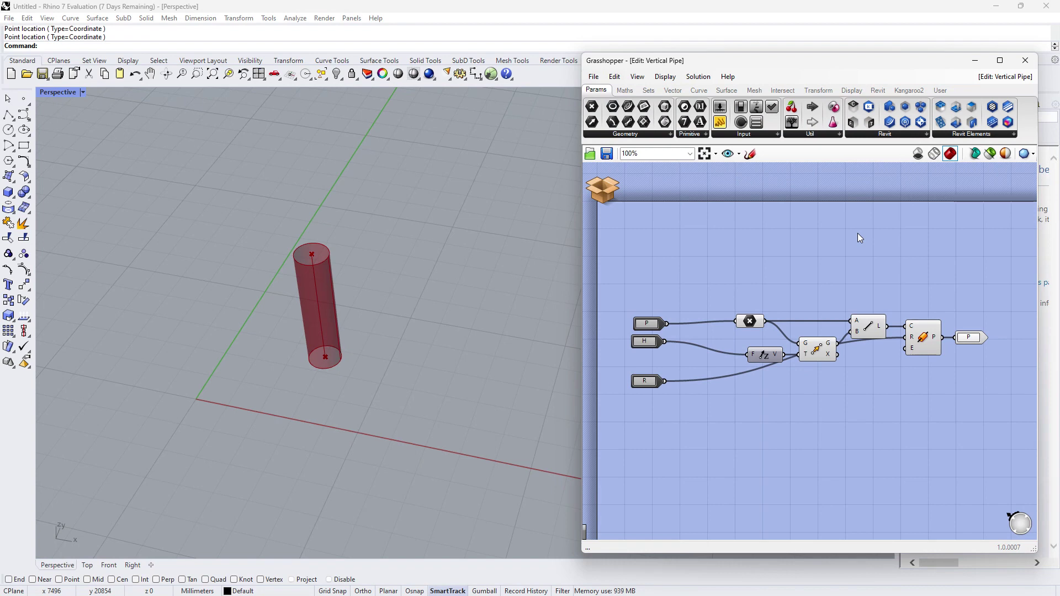
pyautogui.click(722, 90)
pyautogui.click(786, 134)
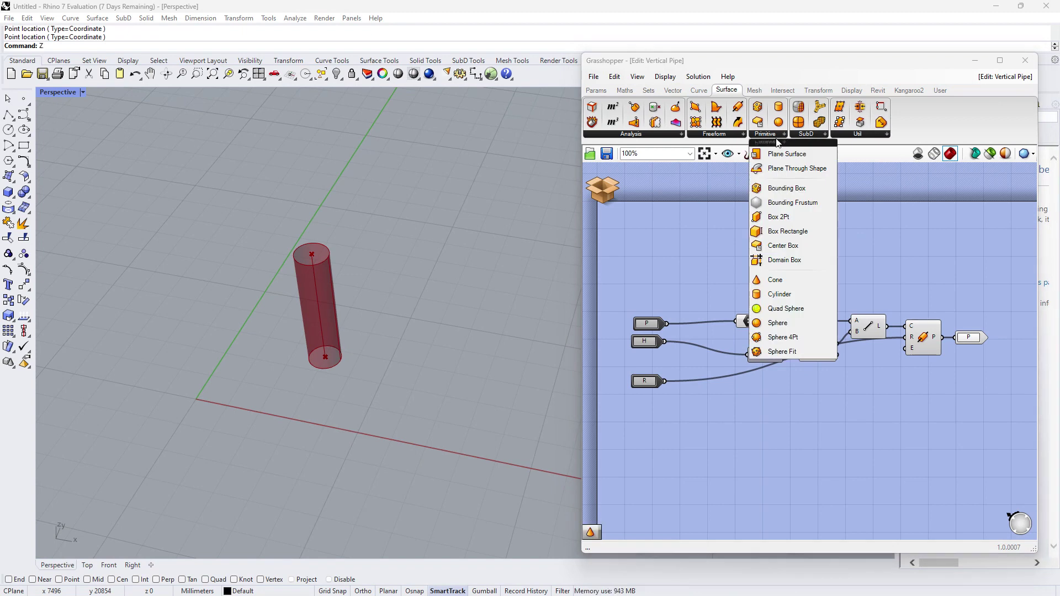
pyautogui.click(792, 279)
pyautogui.click(881, 400)
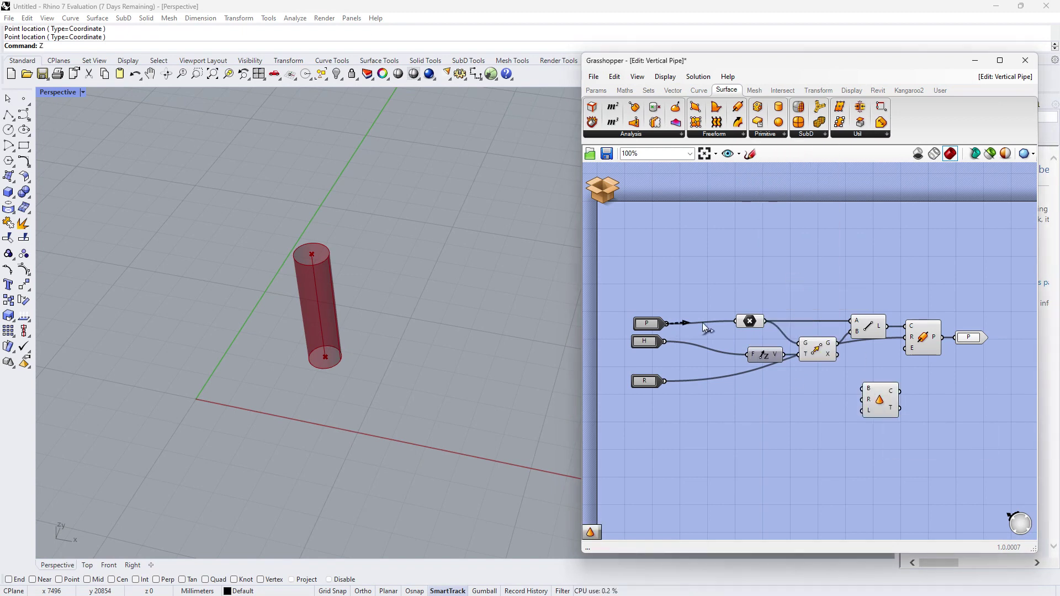
# Step: Wire P, R and H to the cone's base, radius and length, disable Pipe, and save the cluster
pyautogui.moveTo(703, 322); pyautogui.dragTo(864, 389)
pyautogui.moveTo(666, 381); pyautogui.dragTo(861, 405)
pyautogui.moveTo(671, 342); pyautogui.dragTo(870, 414)
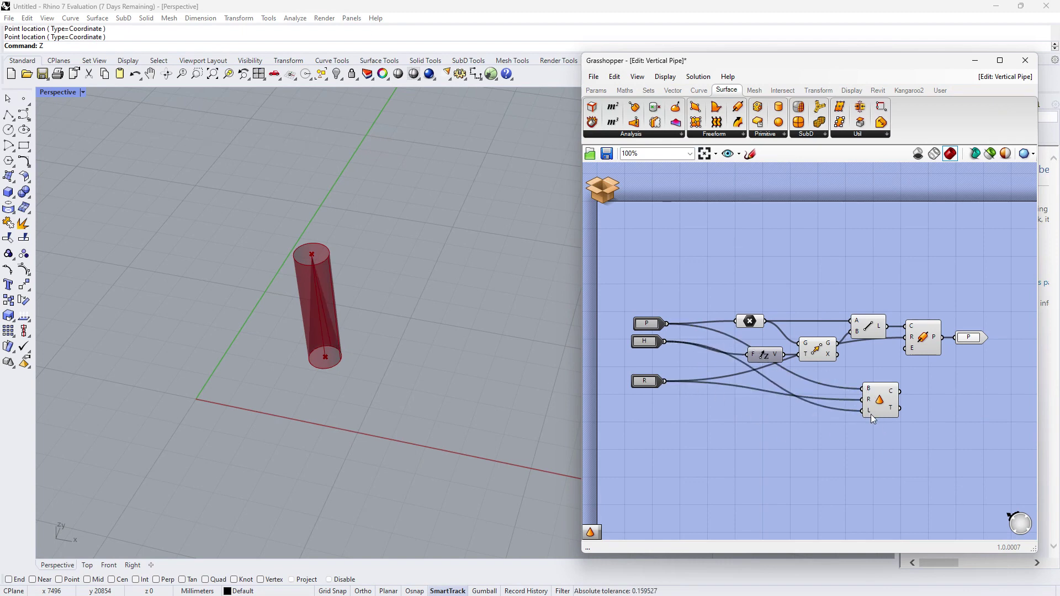
pyautogui.middleClick(919, 333)
pyautogui.click(961, 335)
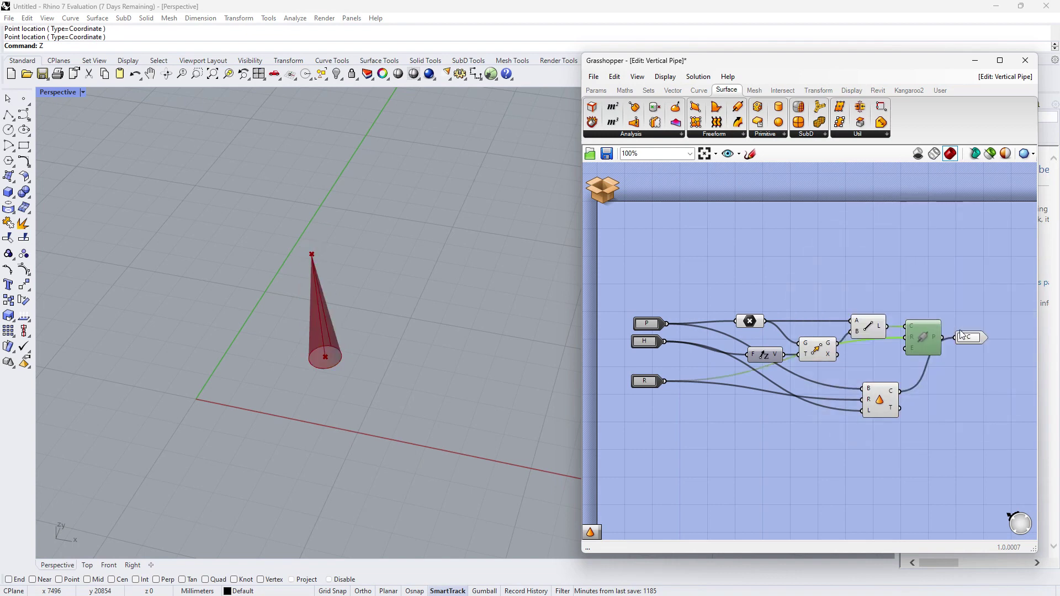
pyautogui.click(597, 191)
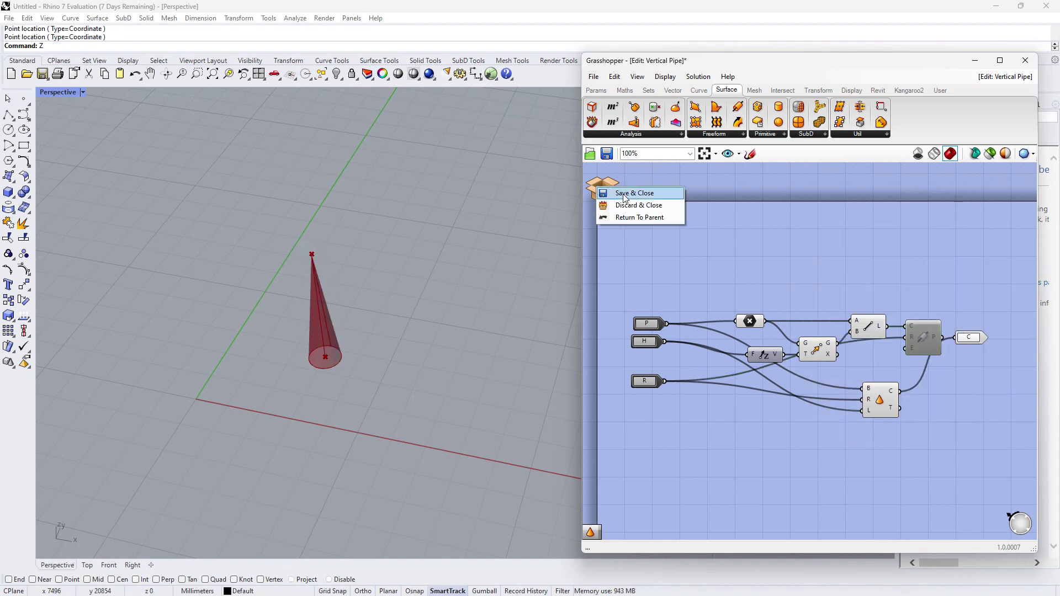
pyautogui.click(648, 196)
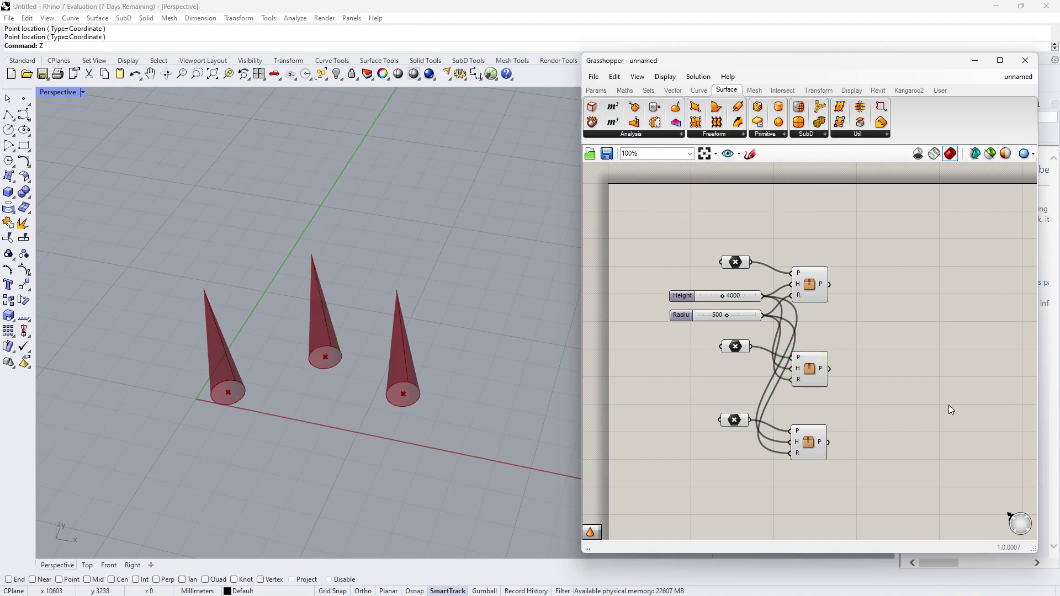
# Step: Delete the two lower cone copies and explode the remaining cluster into its Pipe and Cone components
pyautogui.moveTo(881, 465); pyautogui.dragTo(719, 350)
pyautogui.press('Delete')
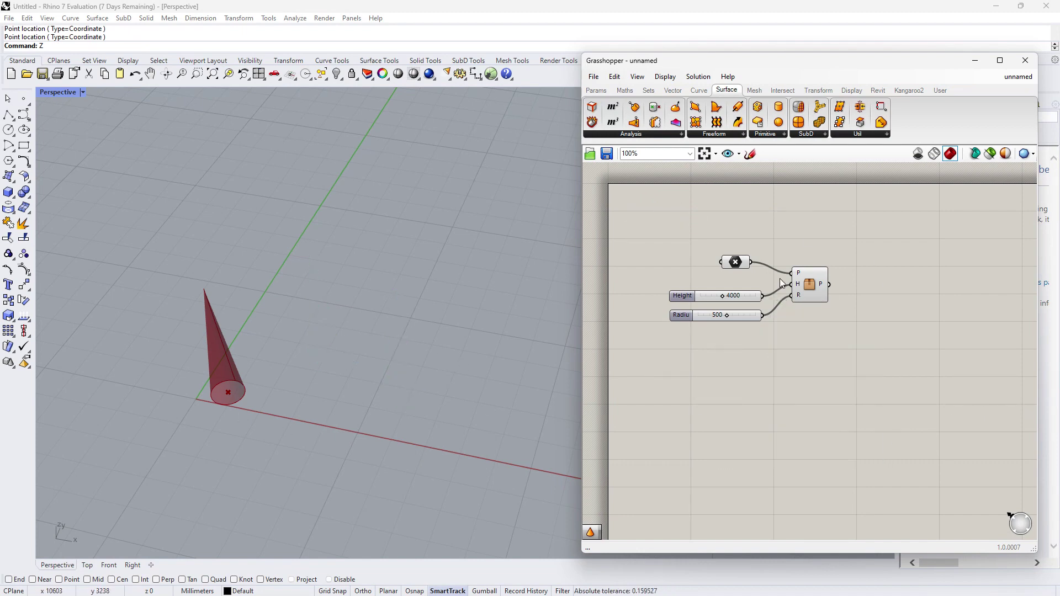
pyautogui.click(812, 284)
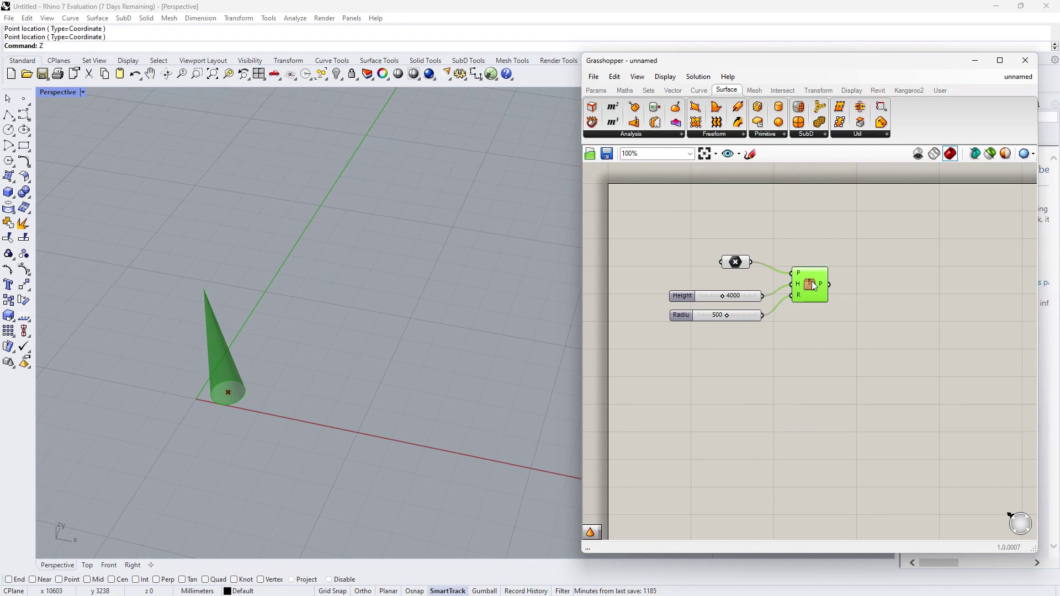
pyautogui.rightClick(813, 286)
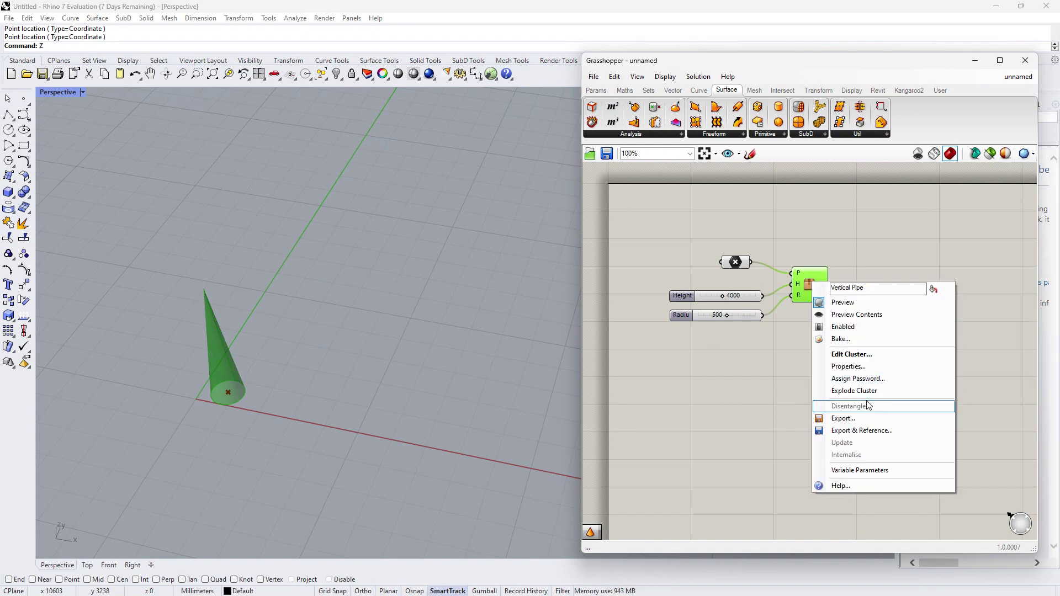
pyautogui.click(855, 391)
pyautogui.click(979, 253)
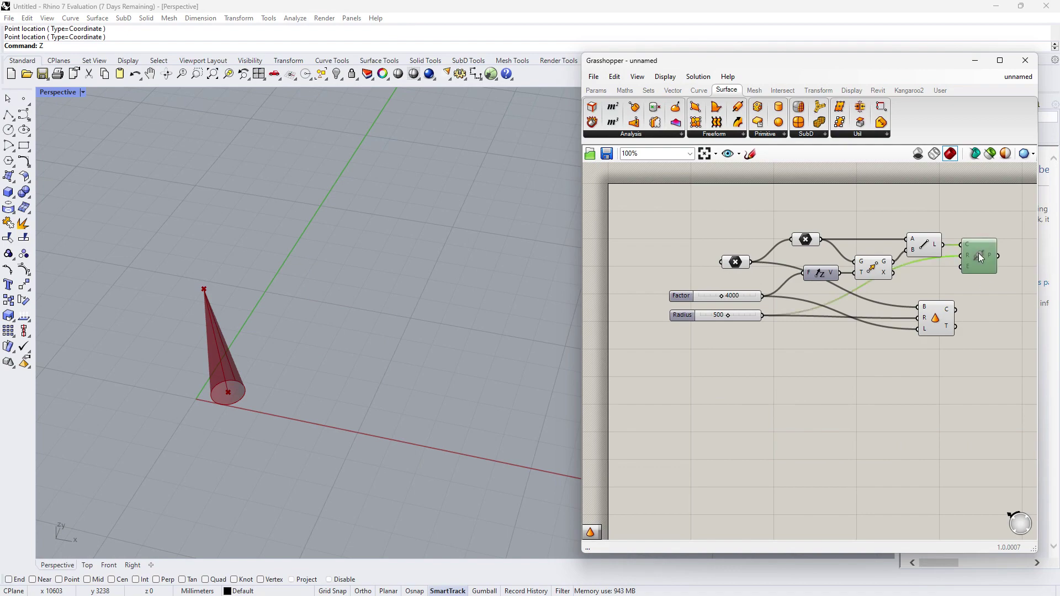
pyautogui.click(937, 326)
pyautogui.click(931, 389)
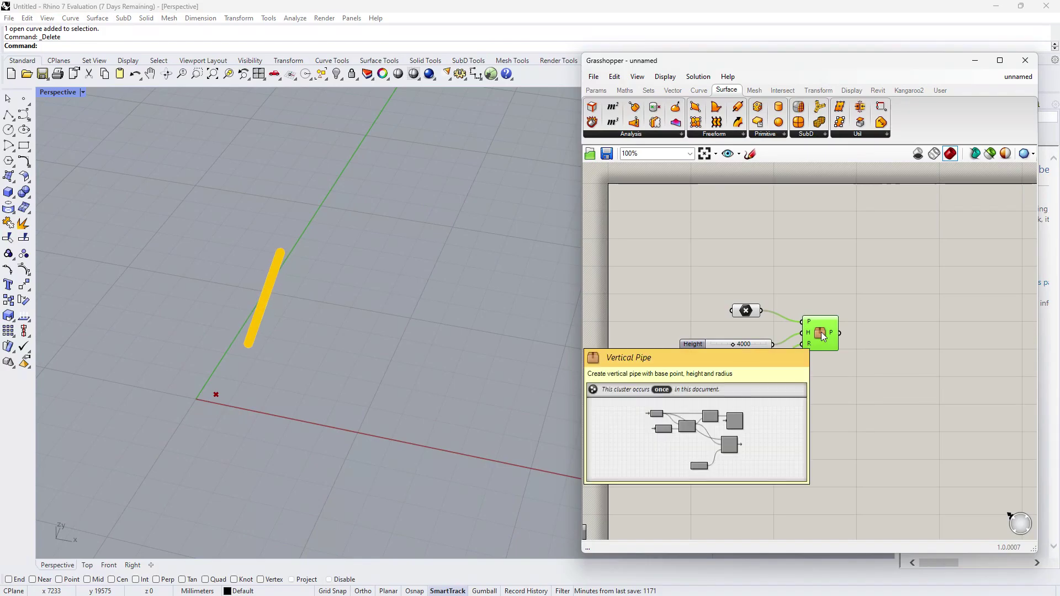
# Step: Assign a password to the Vertical Pipe cluster
pyautogui.rightClick(822, 335)
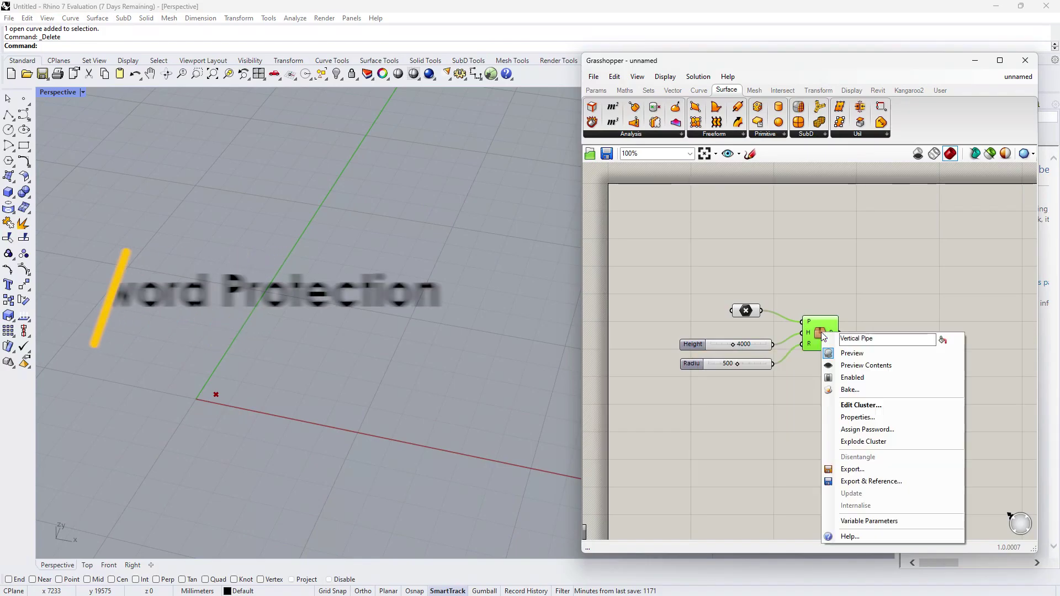
pyautogui.click(903, 430)
pyautogui.write('123')
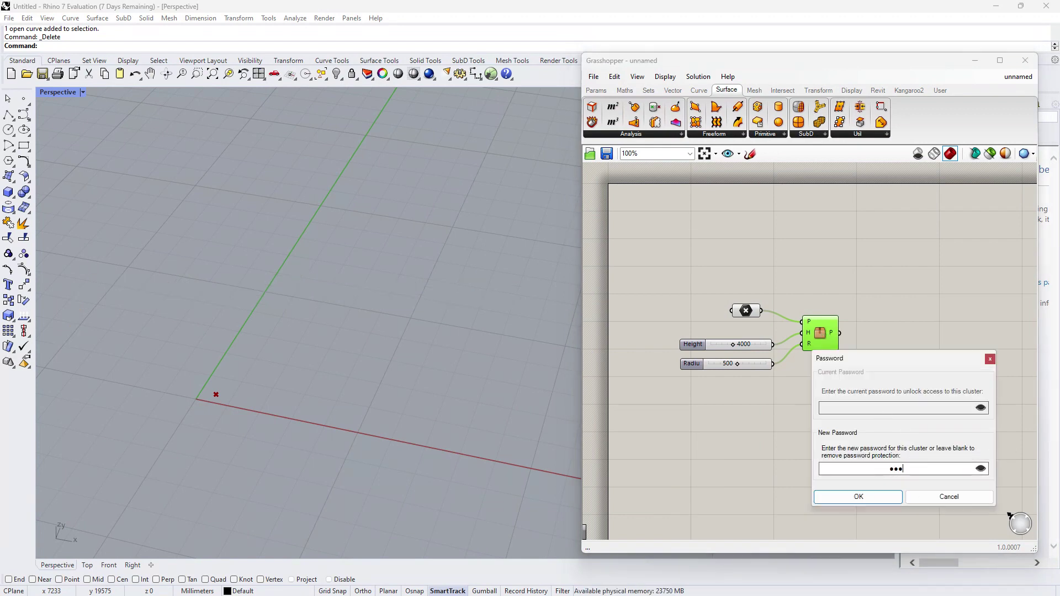
pyautogui.click(859, 496)
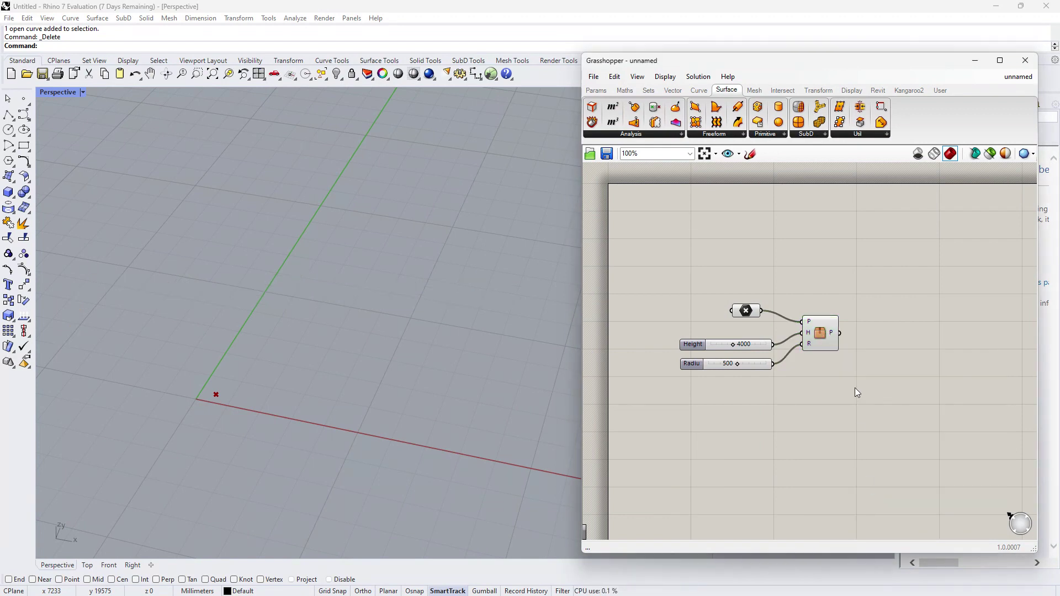
# Step: Open the protected cluster by entering its password to confirm the contents unlock
pyautogui.click(824, 342)
pyautogui.doubleClick(824, 342)
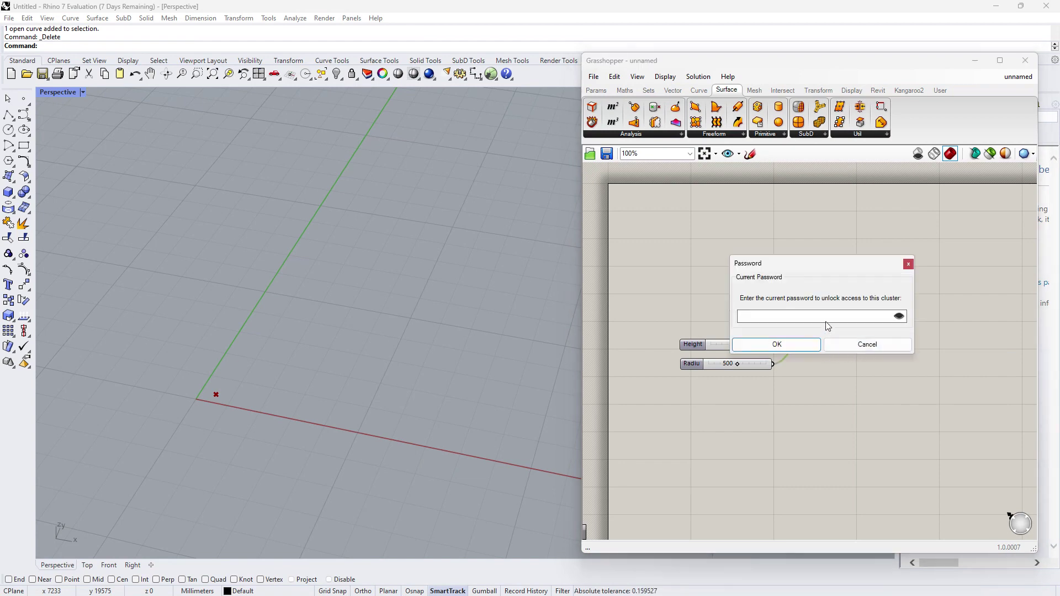
pyautogui.write('******')
pyautogui.click(816, 342)
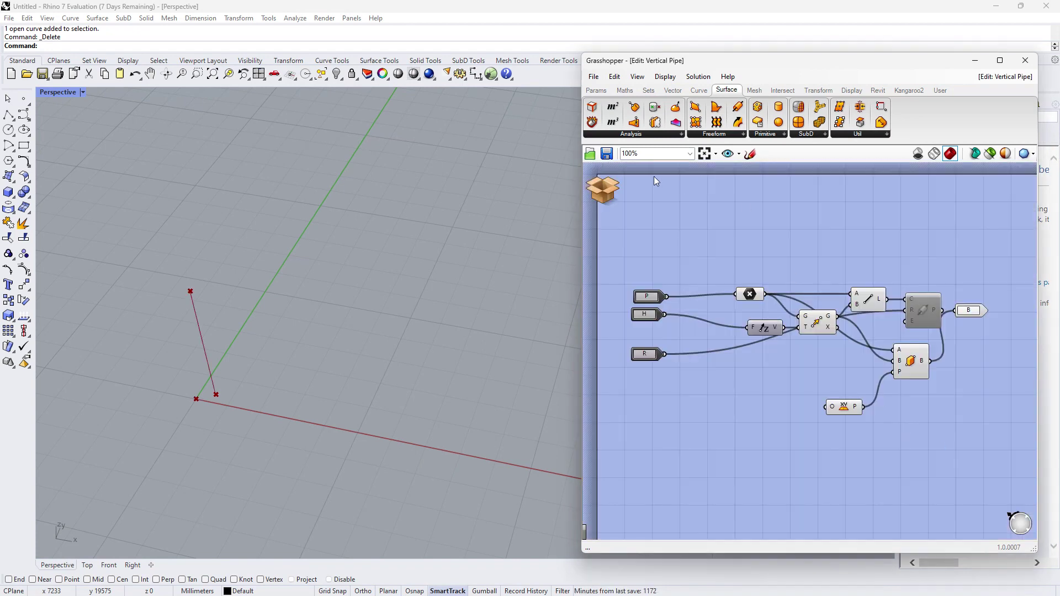
pyautogui.moveTo(601, 188)
pyautogui.click(644, 222)
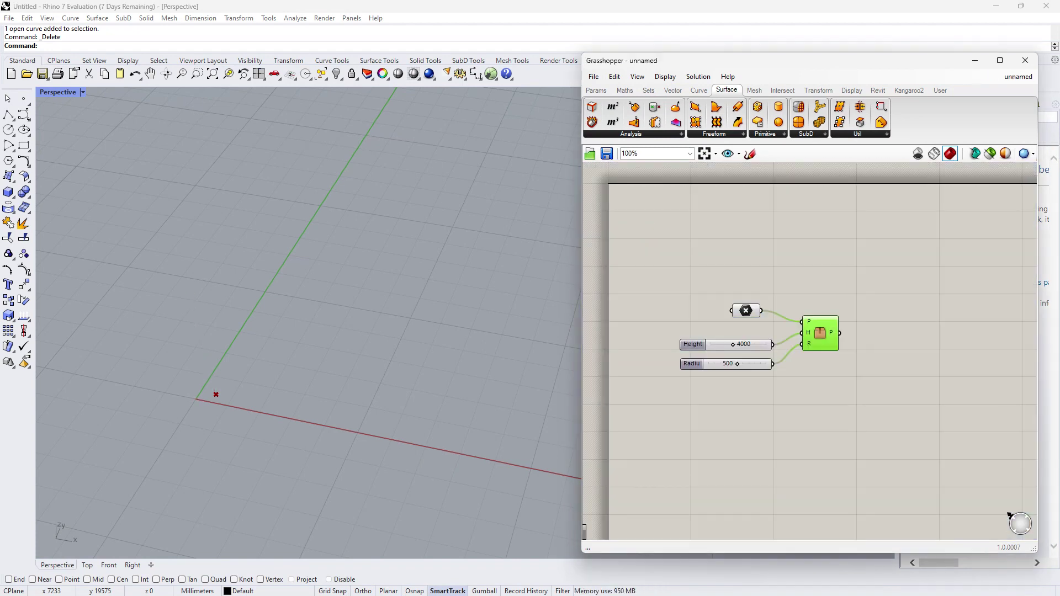